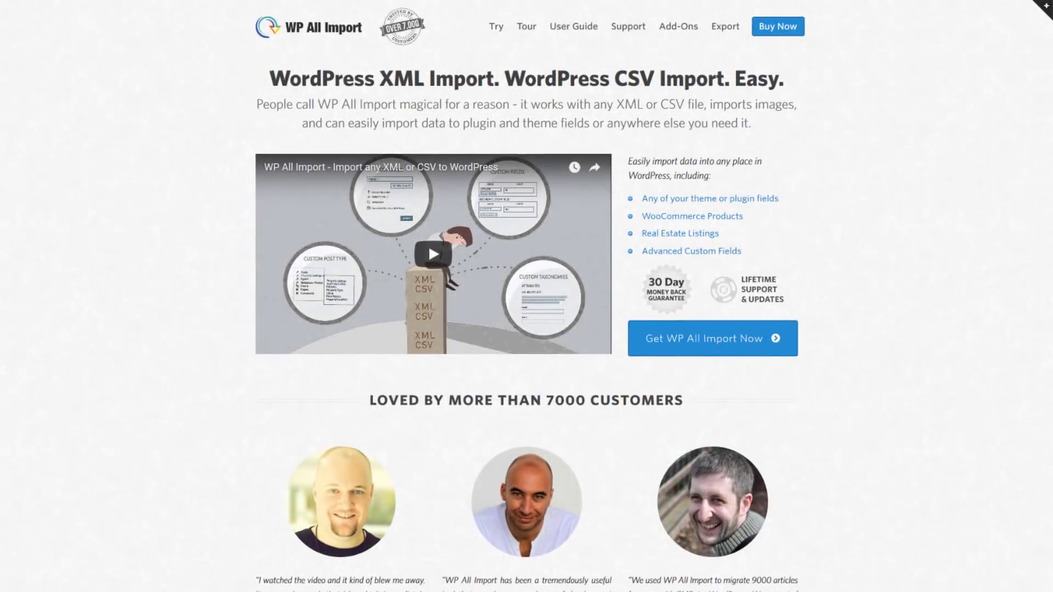
Scroll the WP All Import homepage down to the testimonials and the 7000-customers trust message
scroll(527, 296, down, 1)
scroll(527, 296, down, 3)
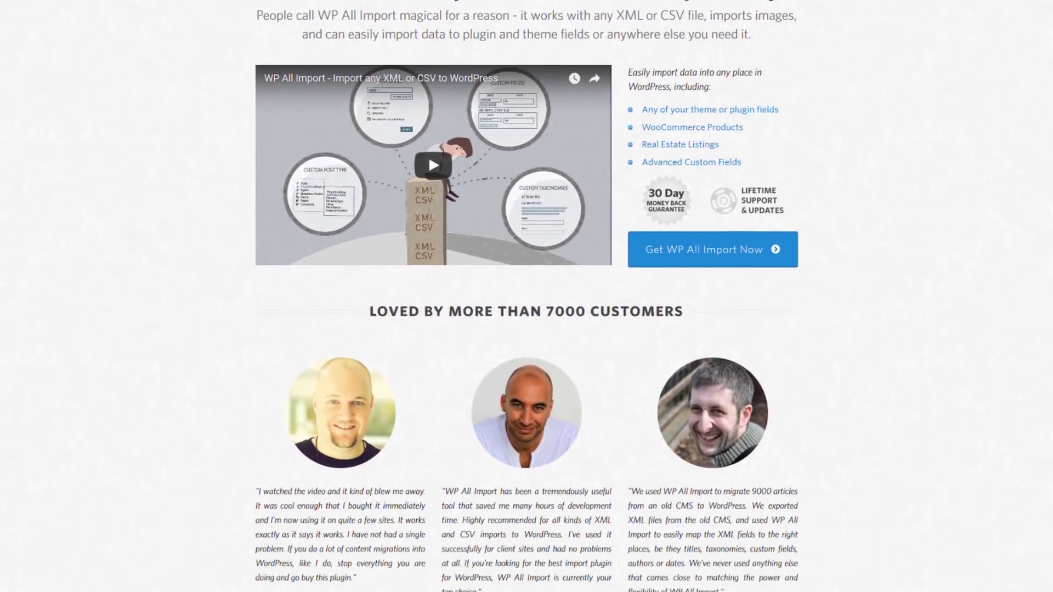
scroll(526, 296, down, 6)
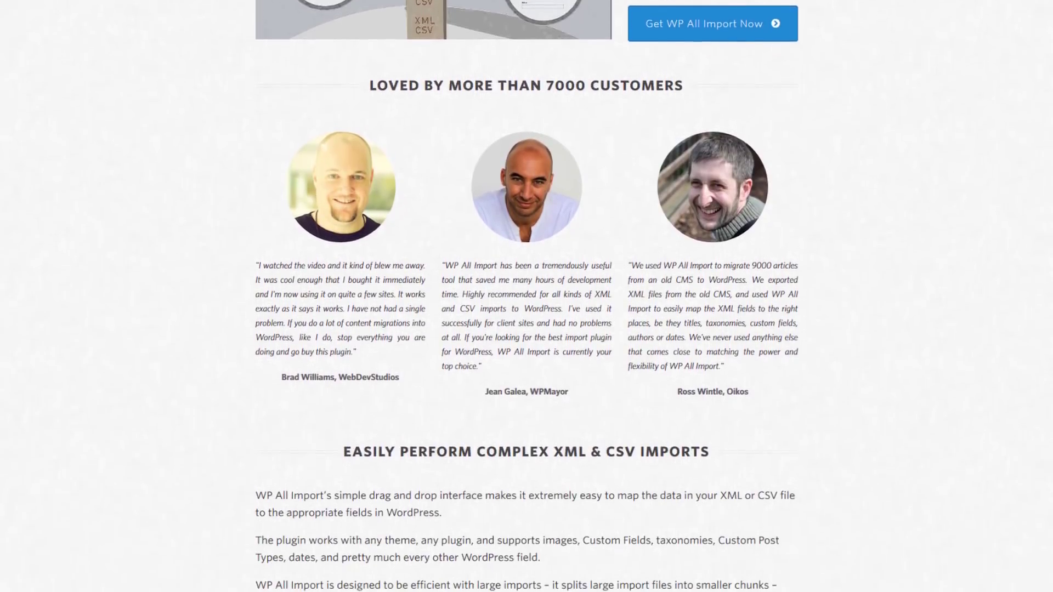
scroll(526, 296, down, 9)
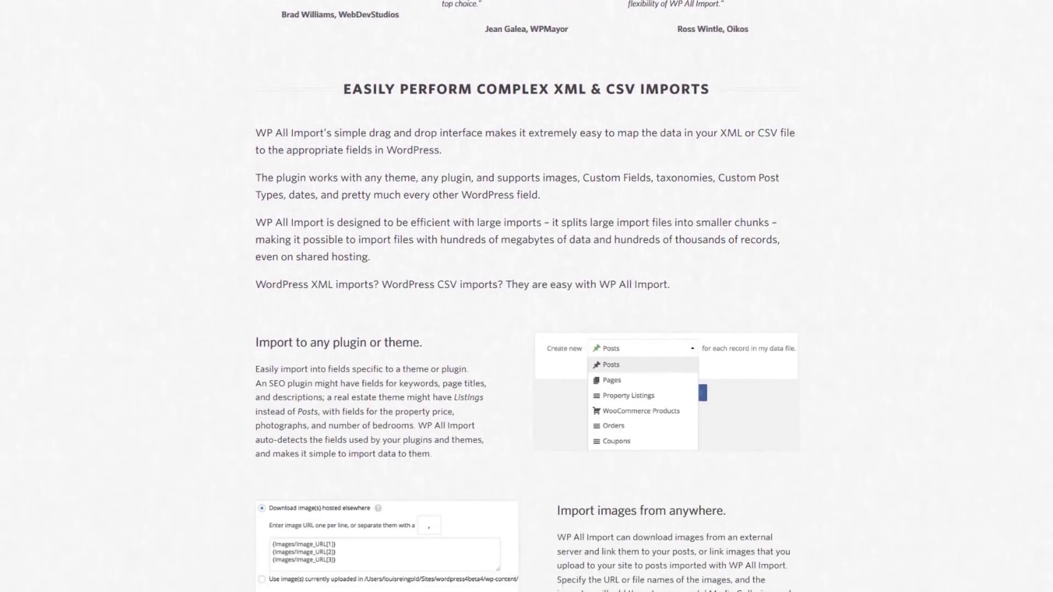
scroll(527, 296, down, 10)
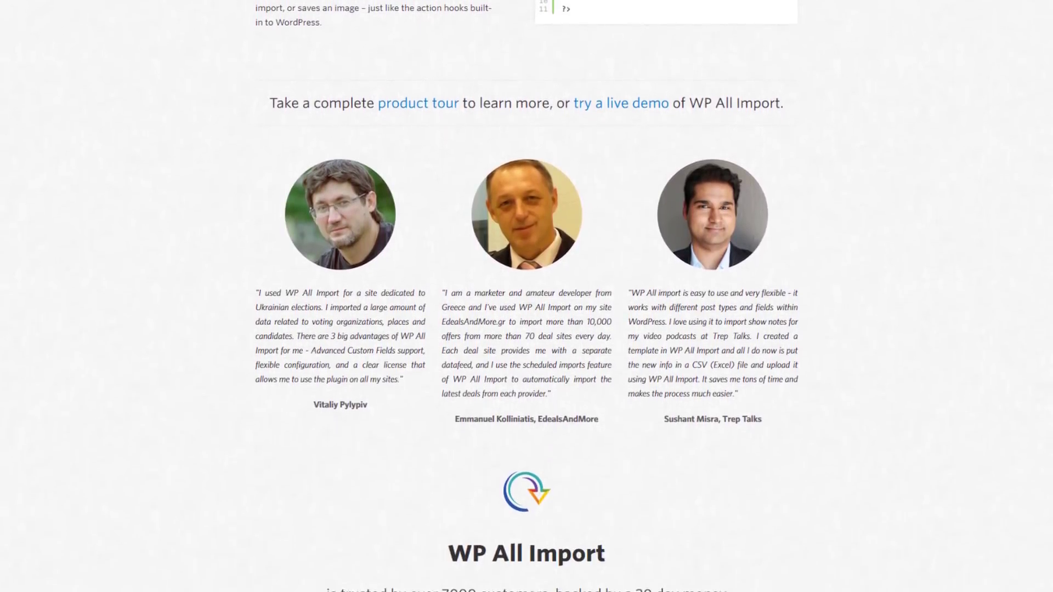
scroll(526, 297, down, 1)
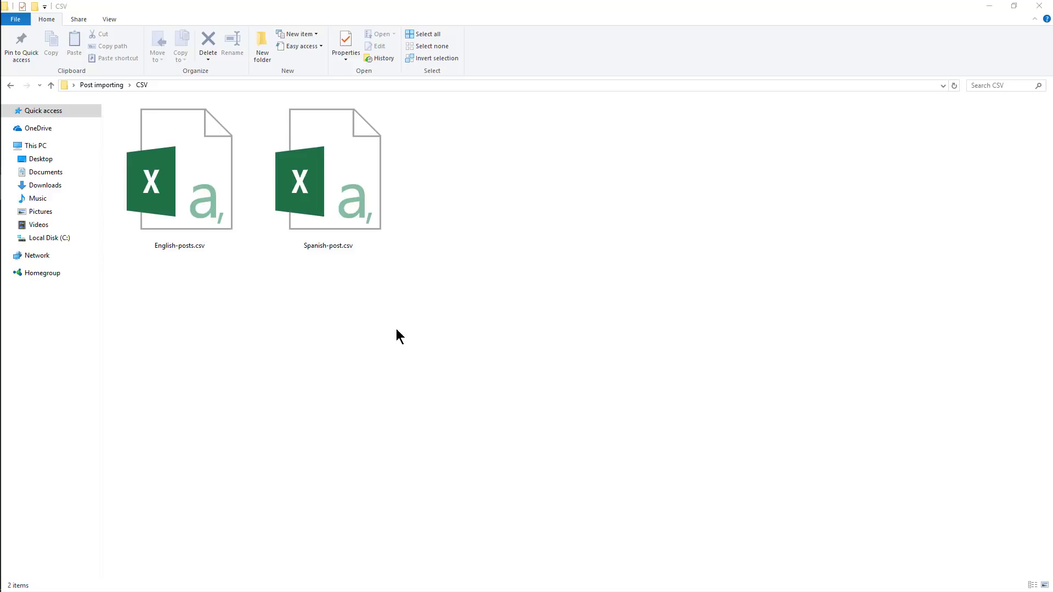
Select English-posts.csv in the Post importing > CSV folder
click(198, 218)
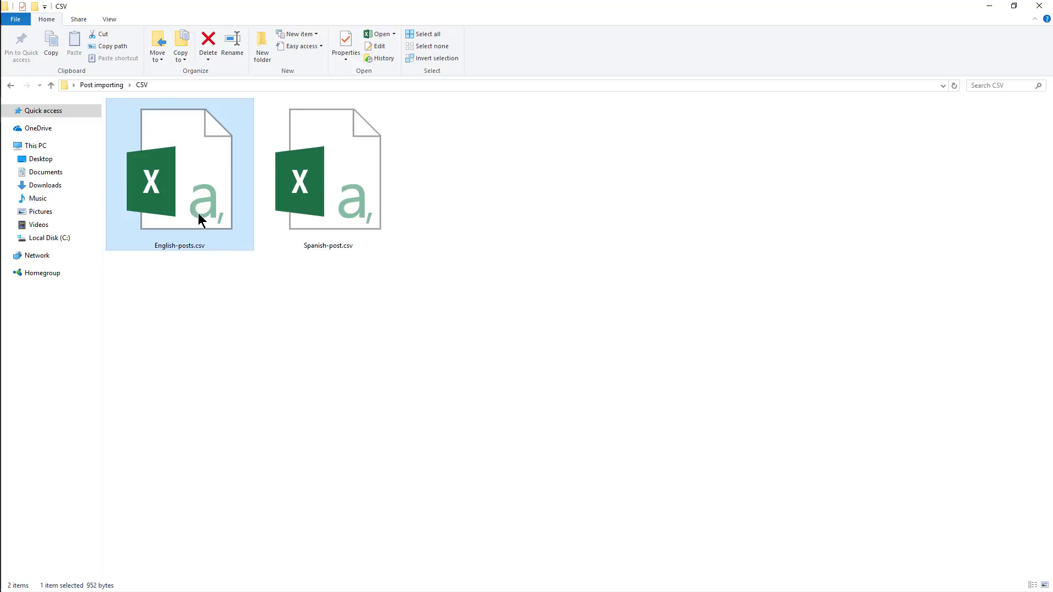
Open English-posts.csv as a spreadsheet in Excel
double_click(199, 212)
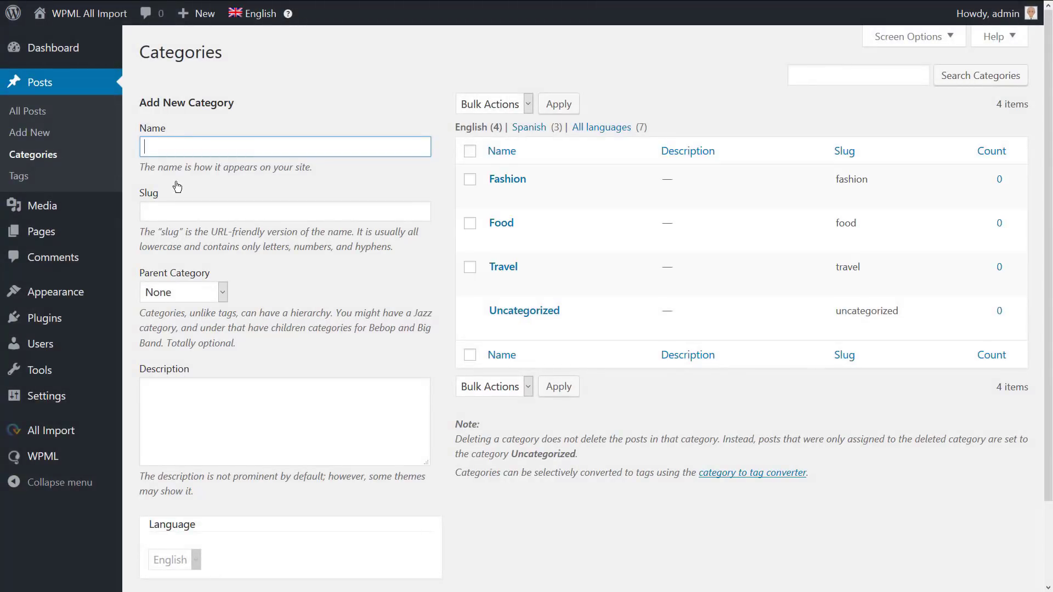
Bring up the WPML submenu in the WordPress admin sidebar
mouse_move(78, 460)
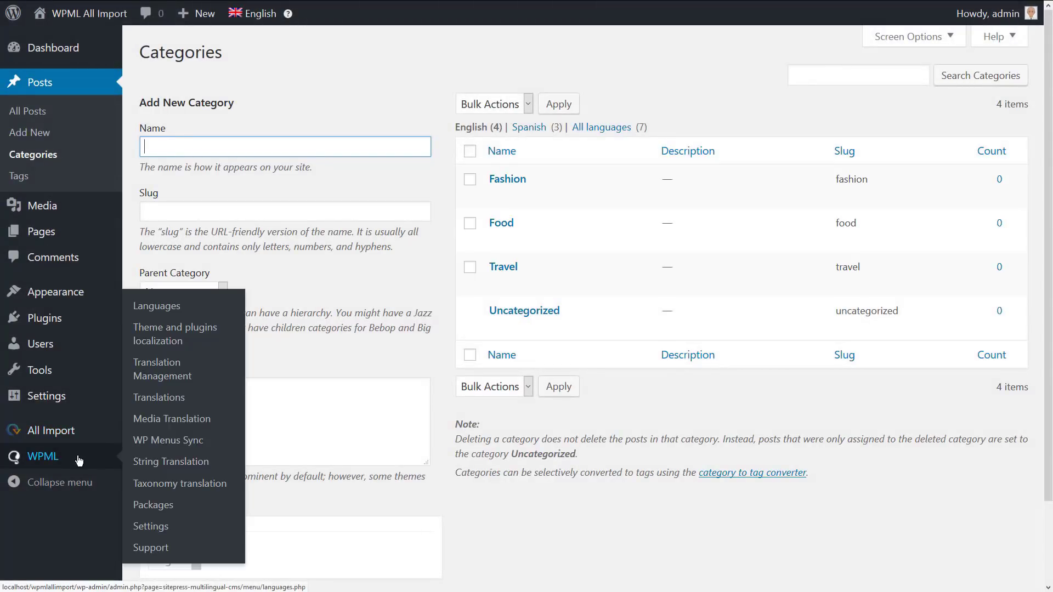
In WPML Taxonomy Translation for Categories, translate Food into Spanish as 'Comida' with slug comida
click(159, 483)
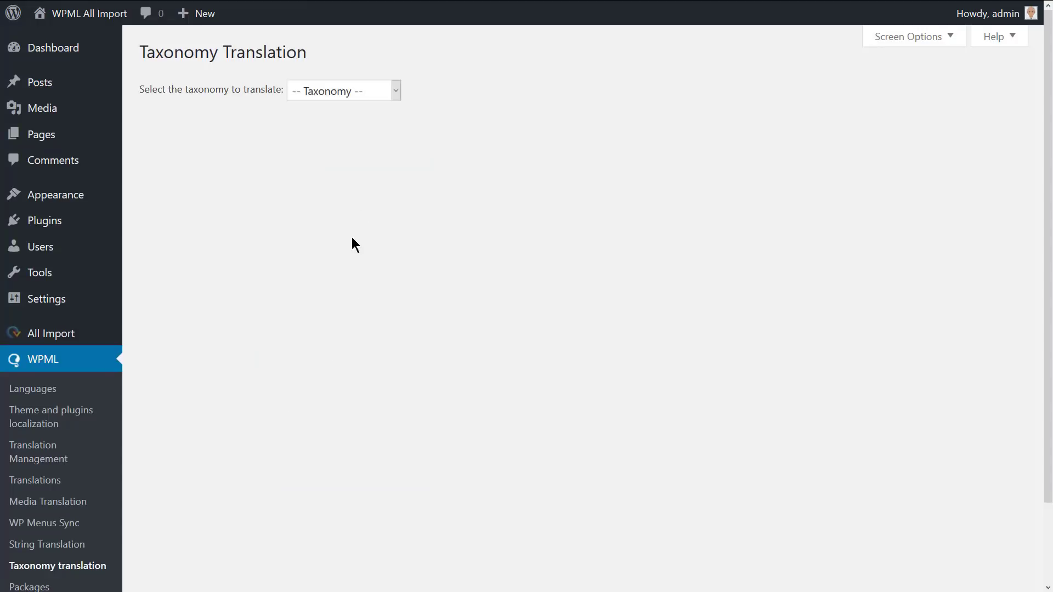
click(399, 92)
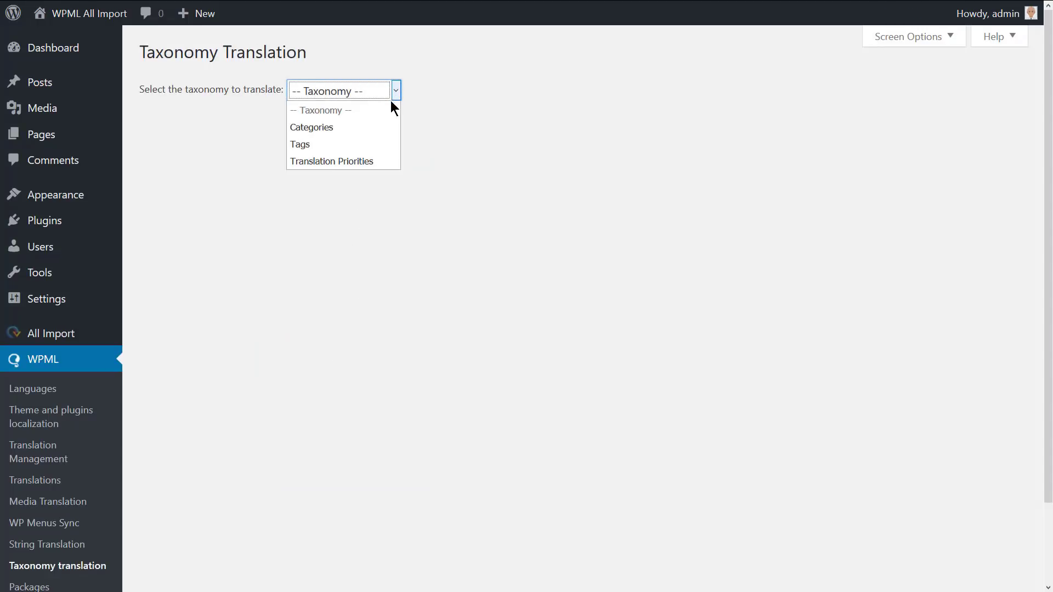
click(376, 120)
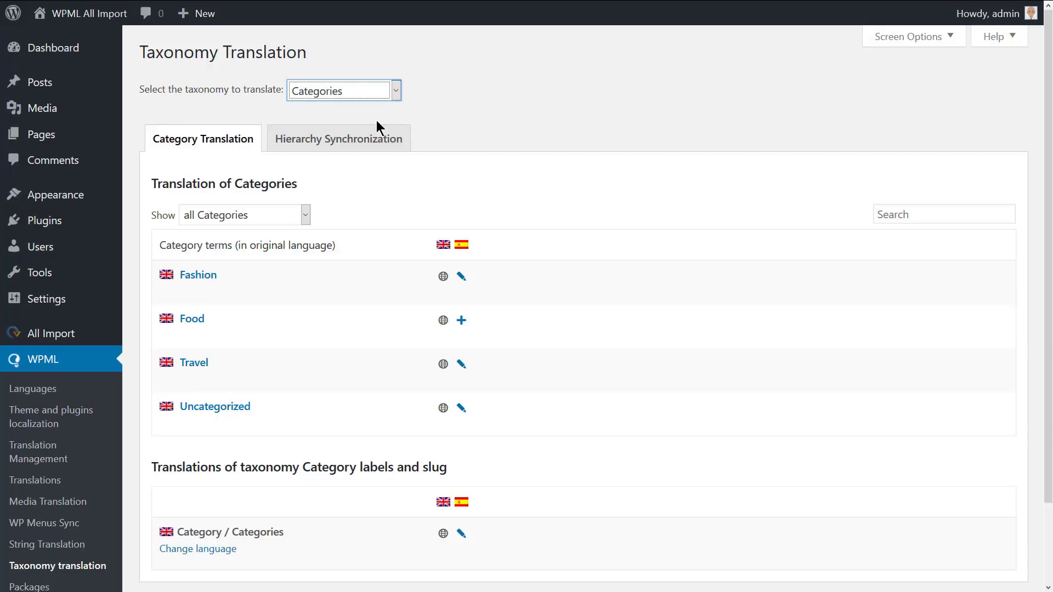
click(461, 320)
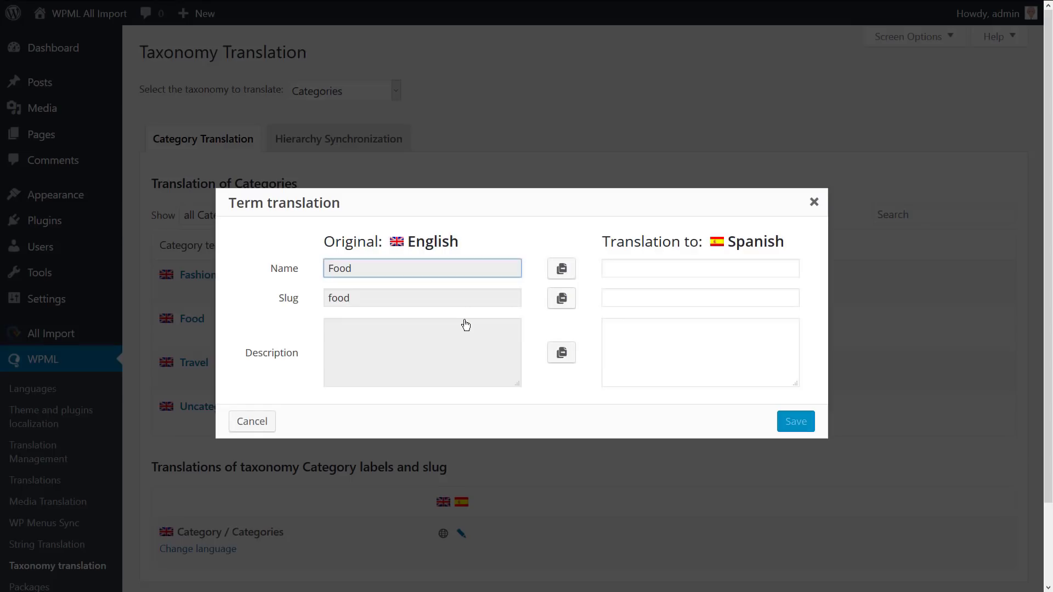
click(646, 272)
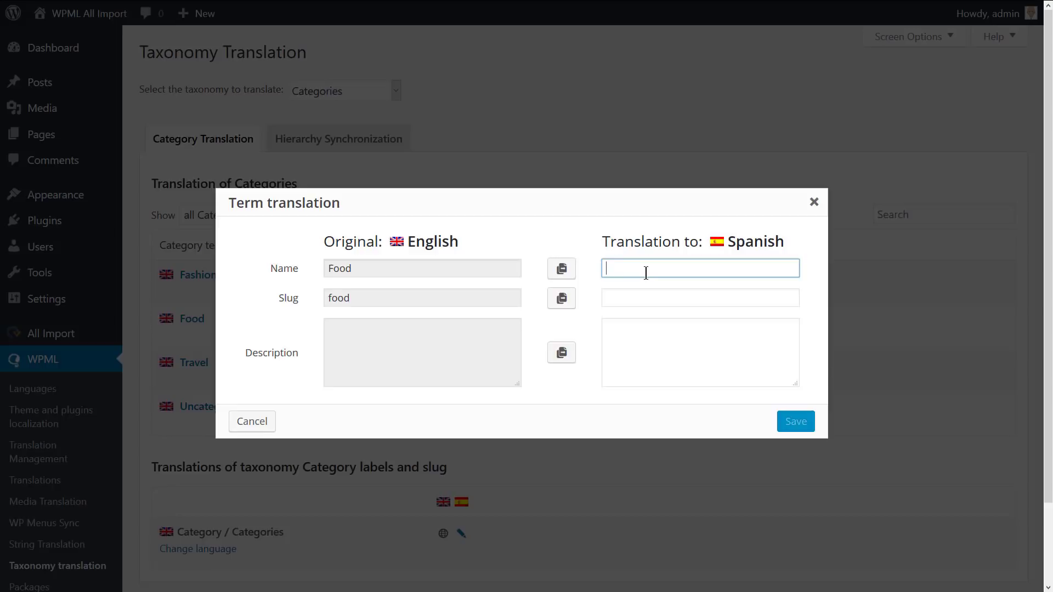
text(Comida)
click(645, 295)
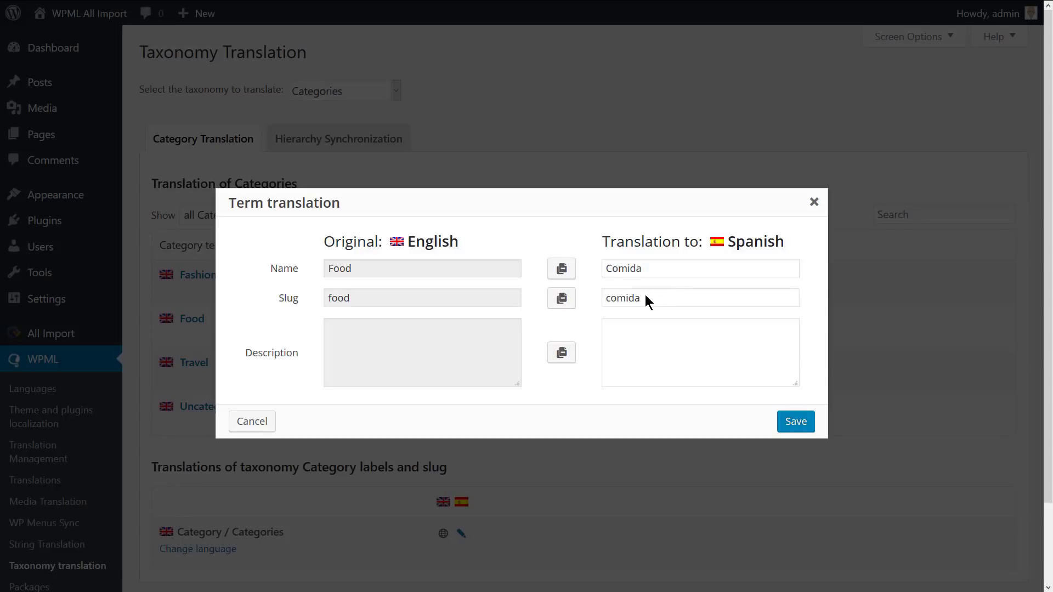
click(794, 431)
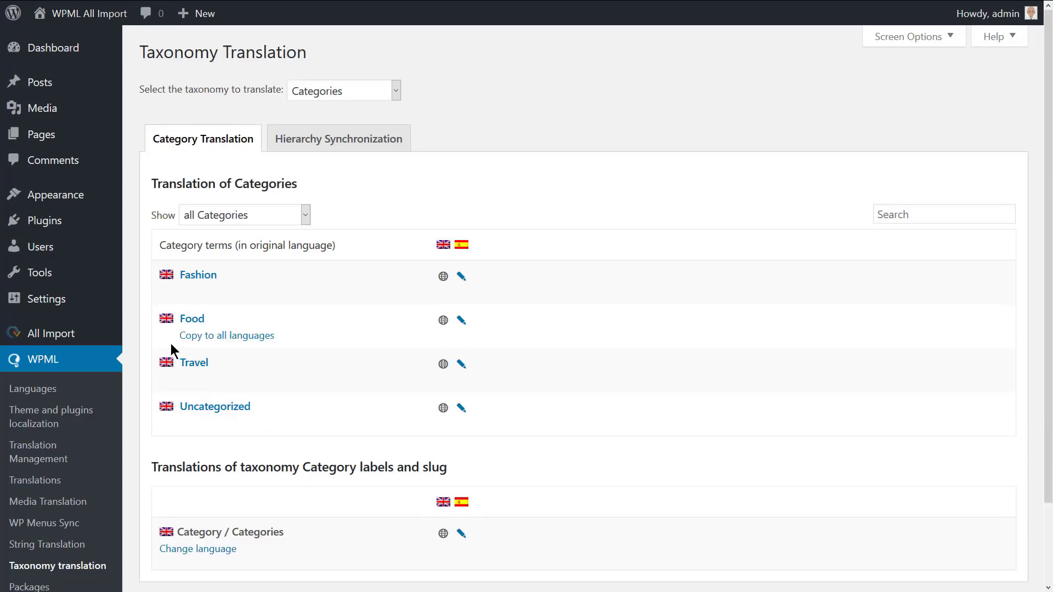
Start a new WP All Import import from English-posts.csv and preview all 3 records
mouse_move(61, 334)
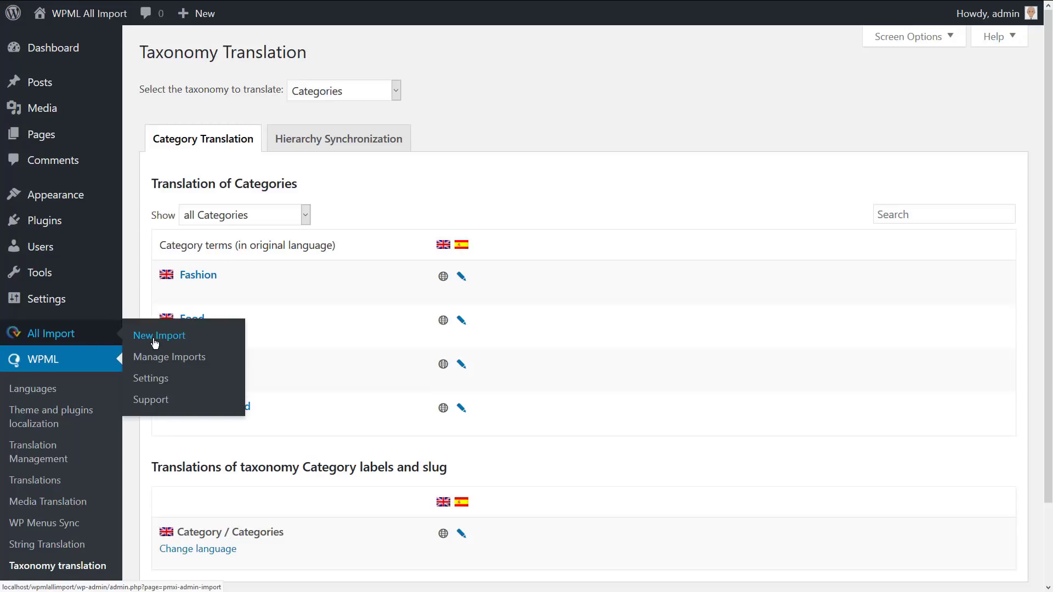
click(154, 343)
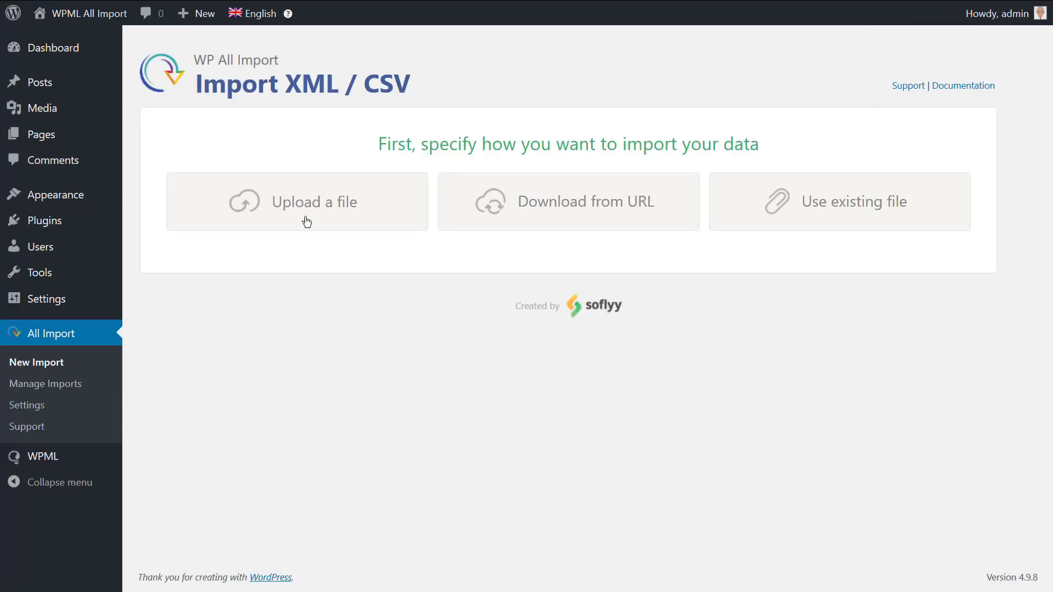
click(315, 202)
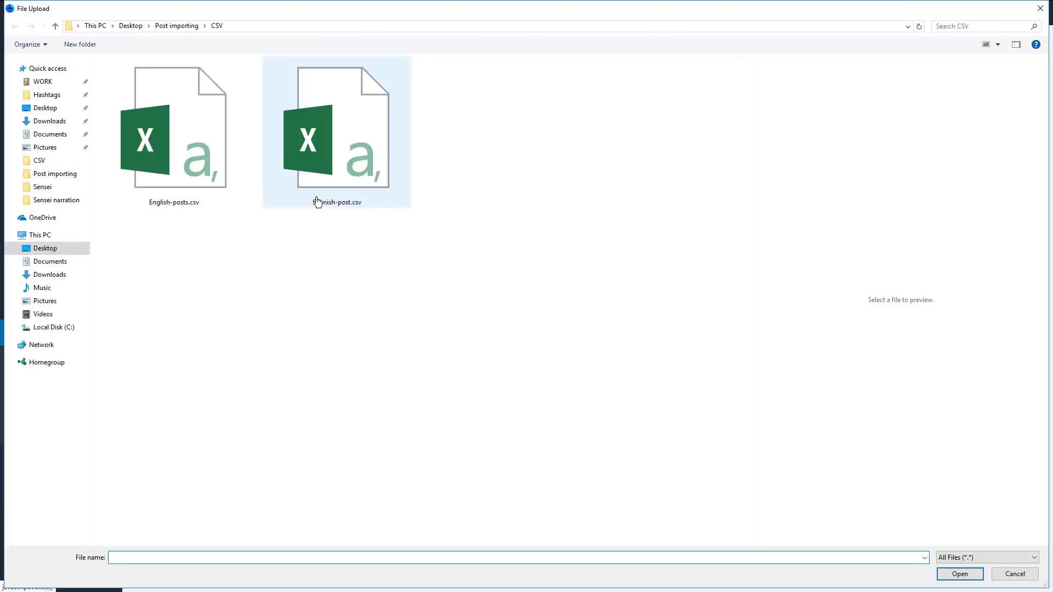
double_click(213, 176)
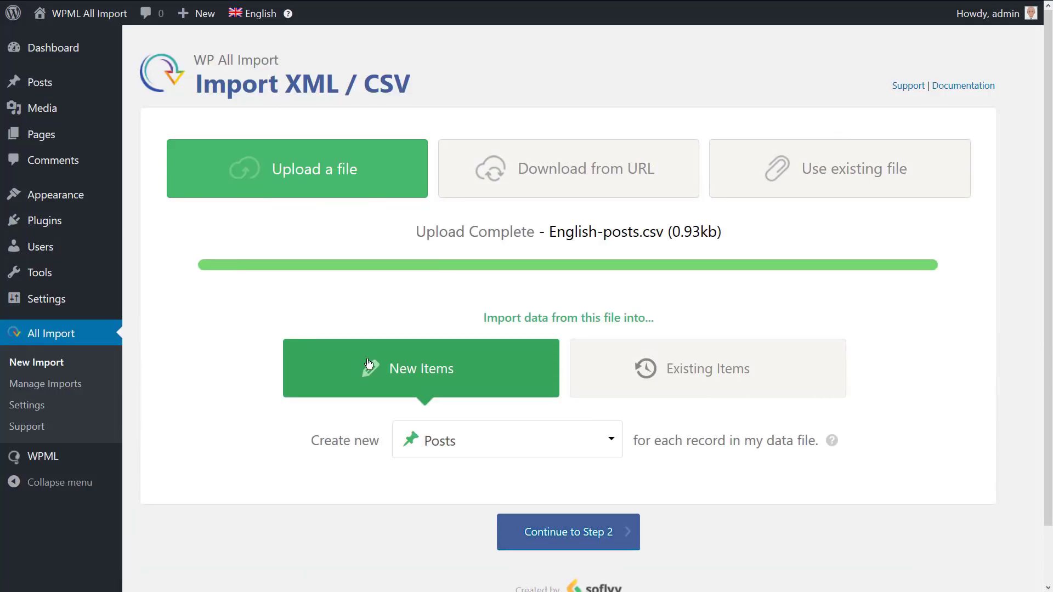
click(559, 539)
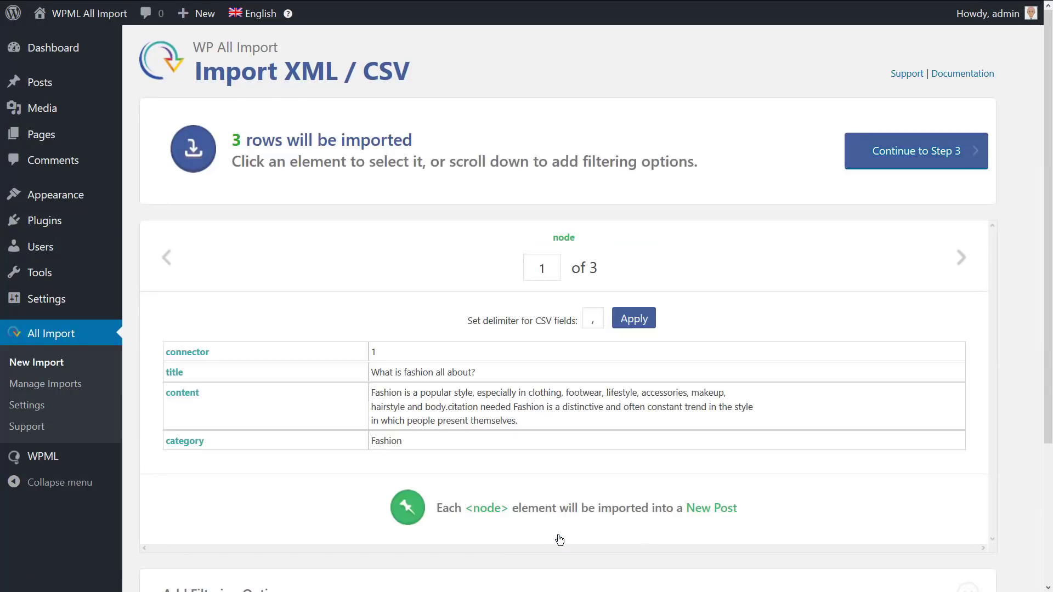
click(961, 265)
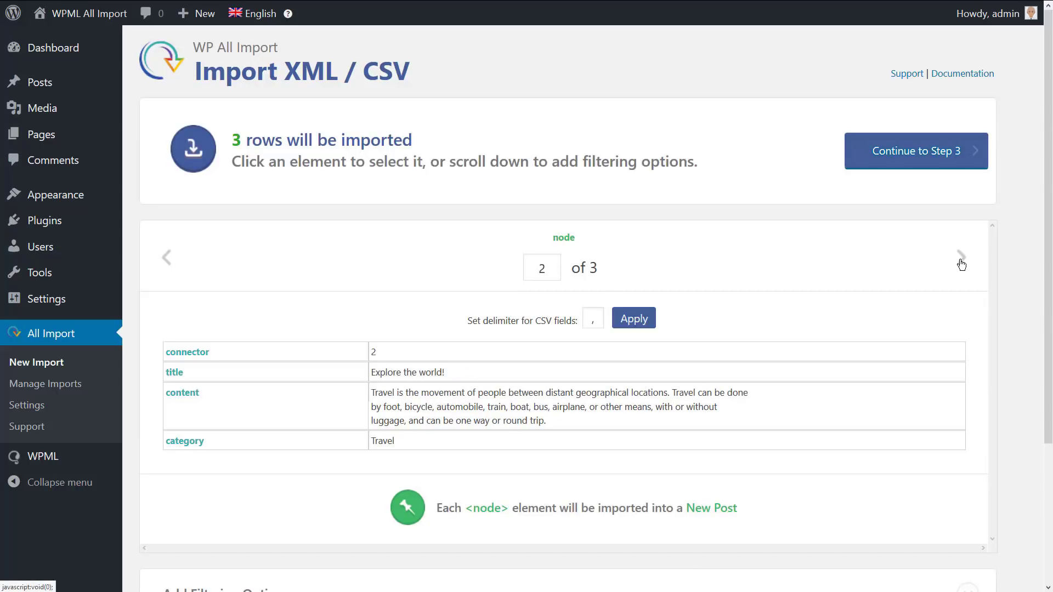
click(961, 265)
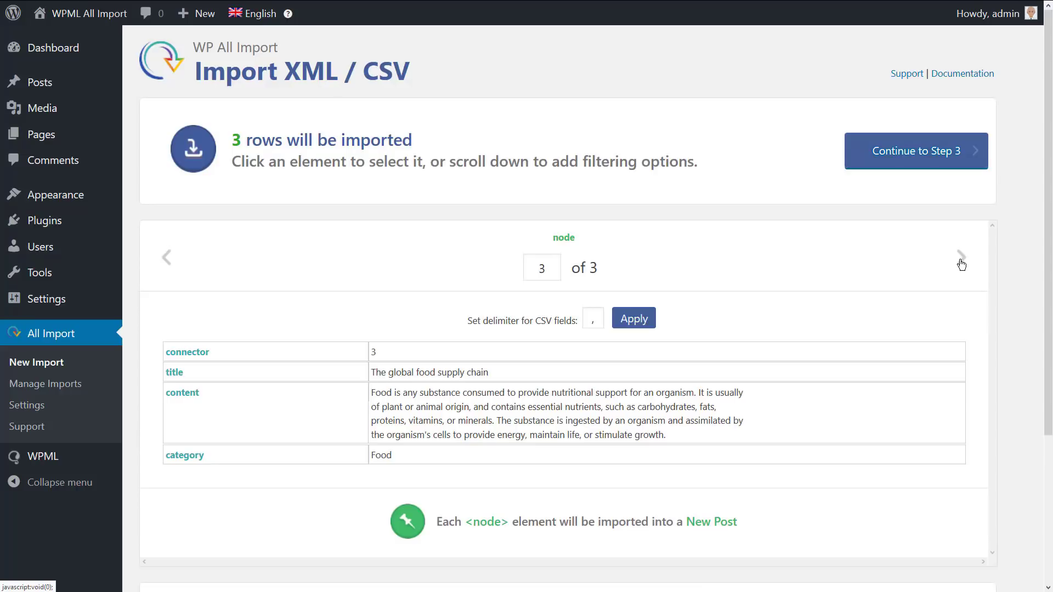
Map {title[1]} to the post title and {content[1]} to the post content
click(900, 150)
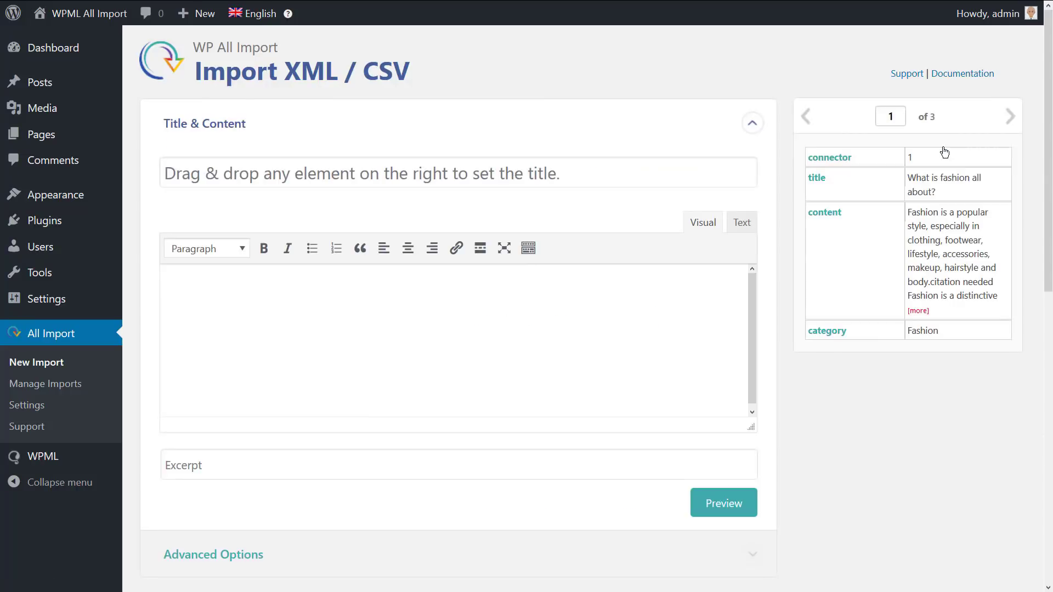
drag(822, 182, 516, 176)
drag(824, 218, 563, 303)
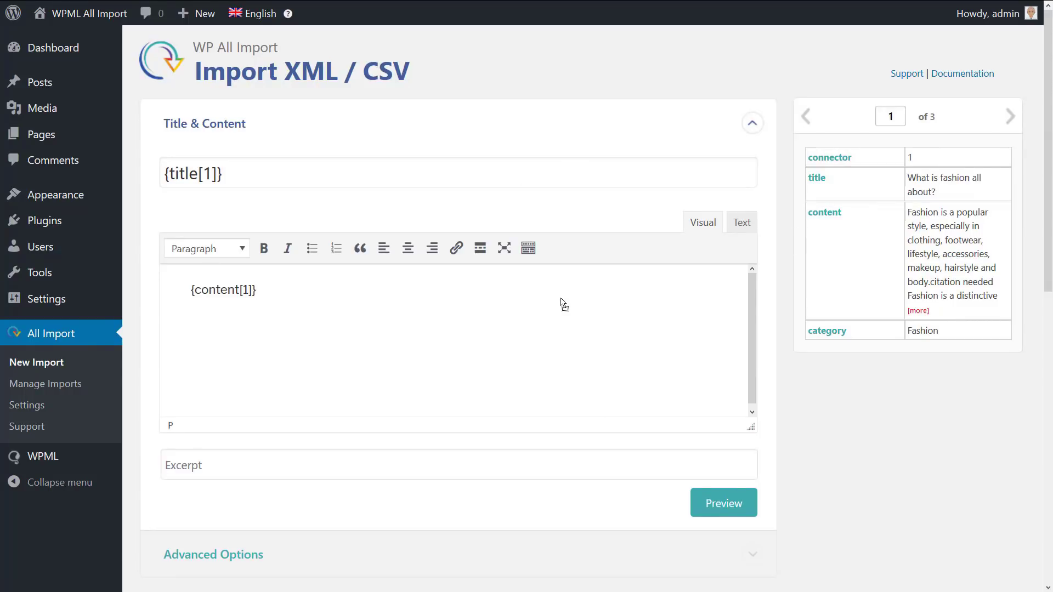
Keep English as the content language and import each post's category from {category[1]}
scroll(788, 320, down, 5)
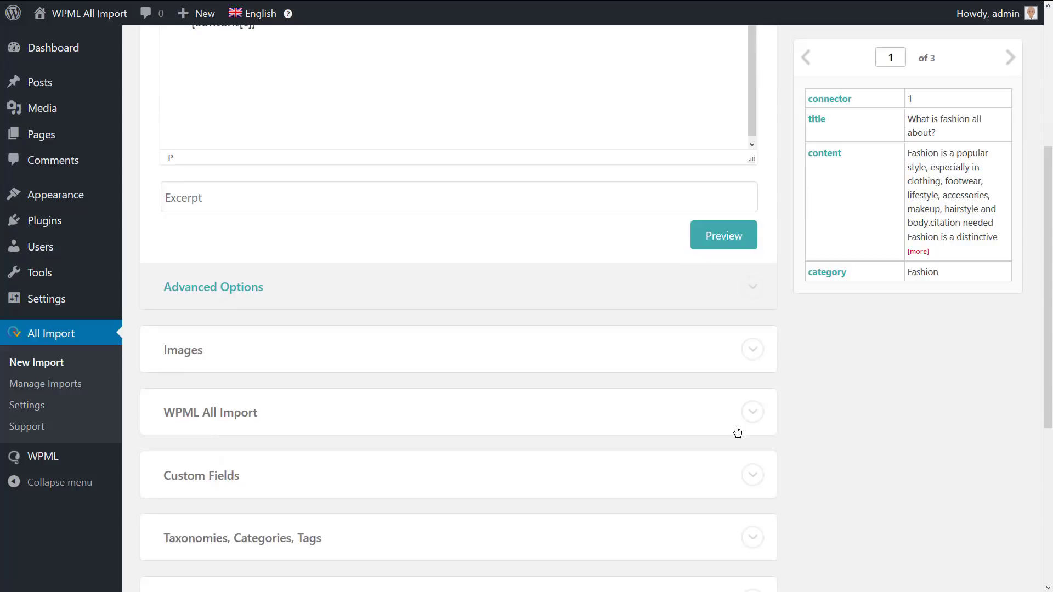
click(752, 412)
scroll(723, 436, down, 1)
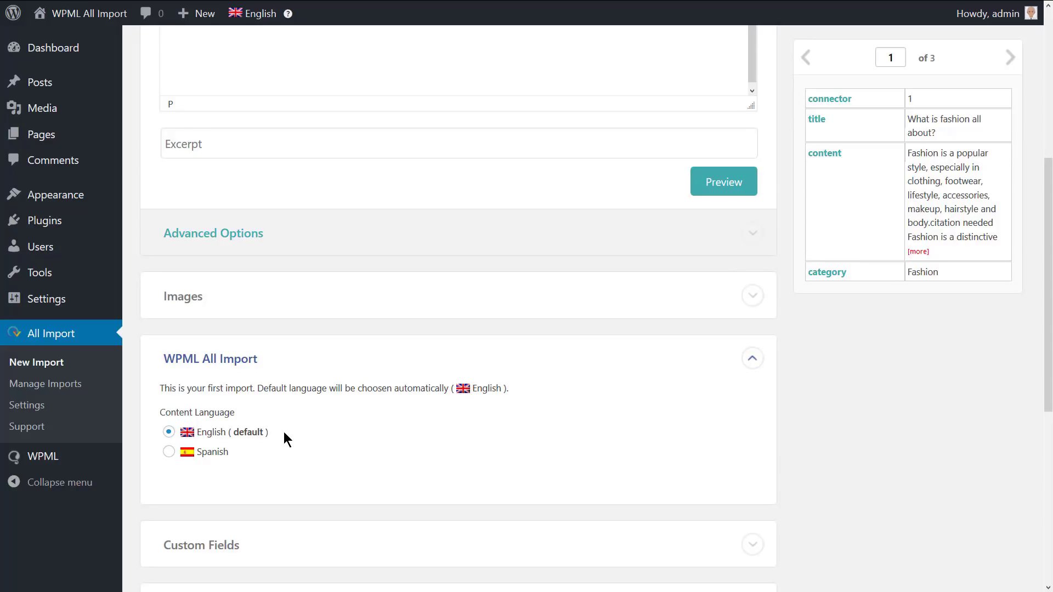
scroll(472, 436, down, 3)
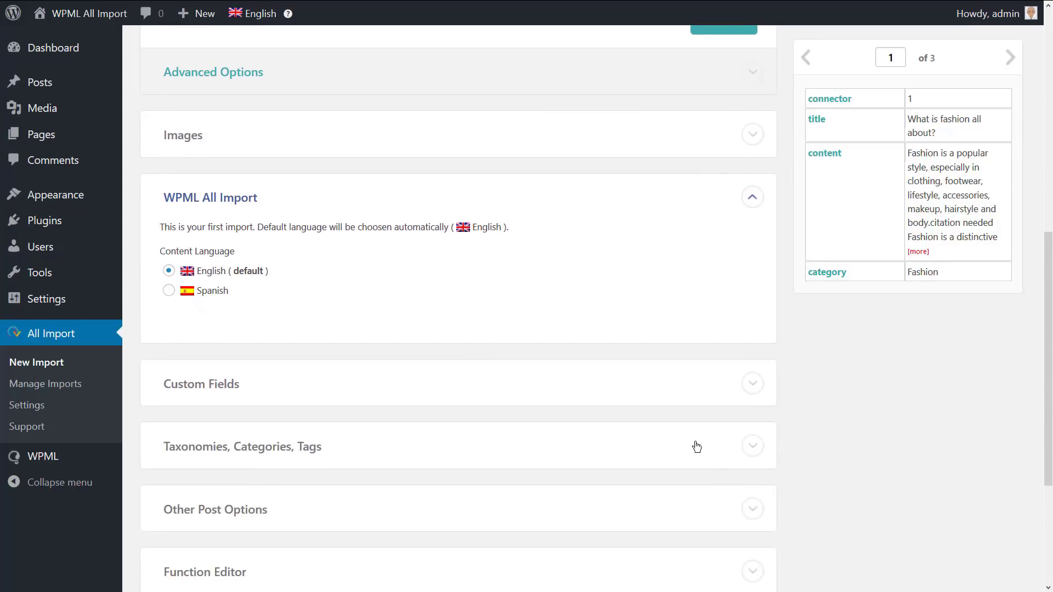
click(753, 447)
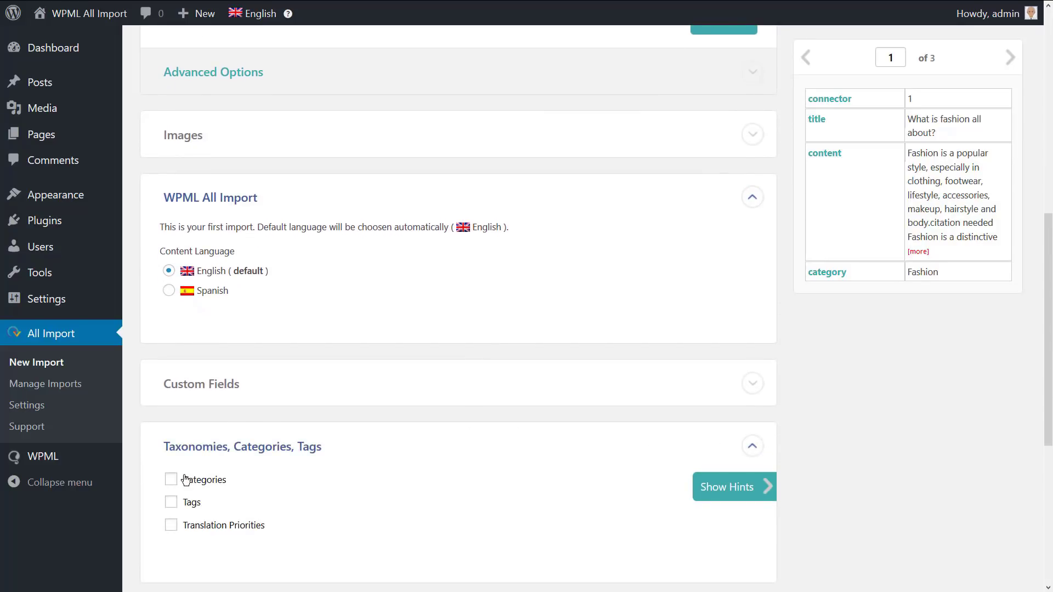
click(173, 480)
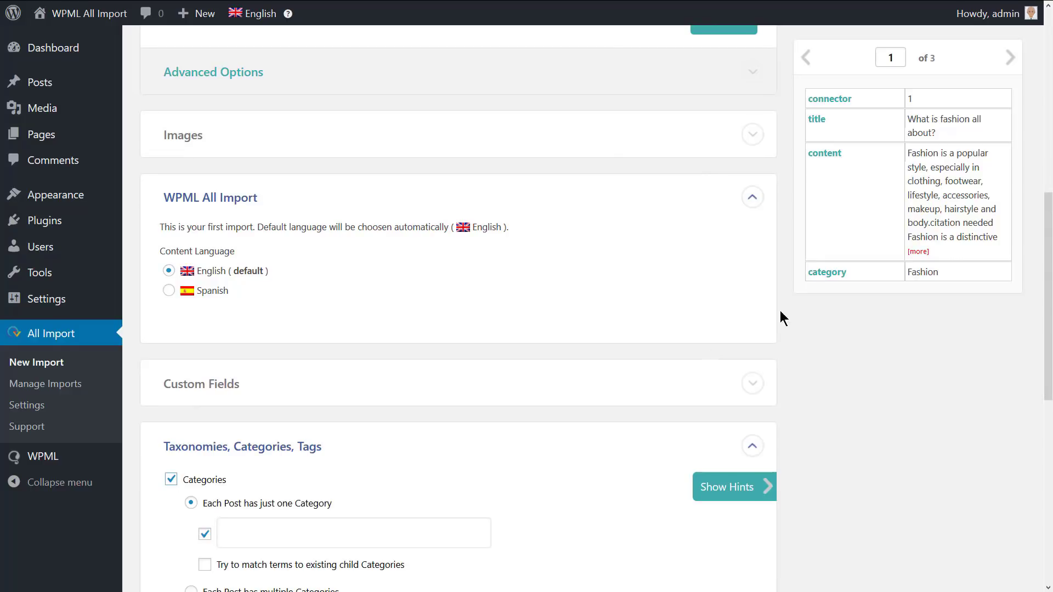
drag(826, 272, 338, 537)
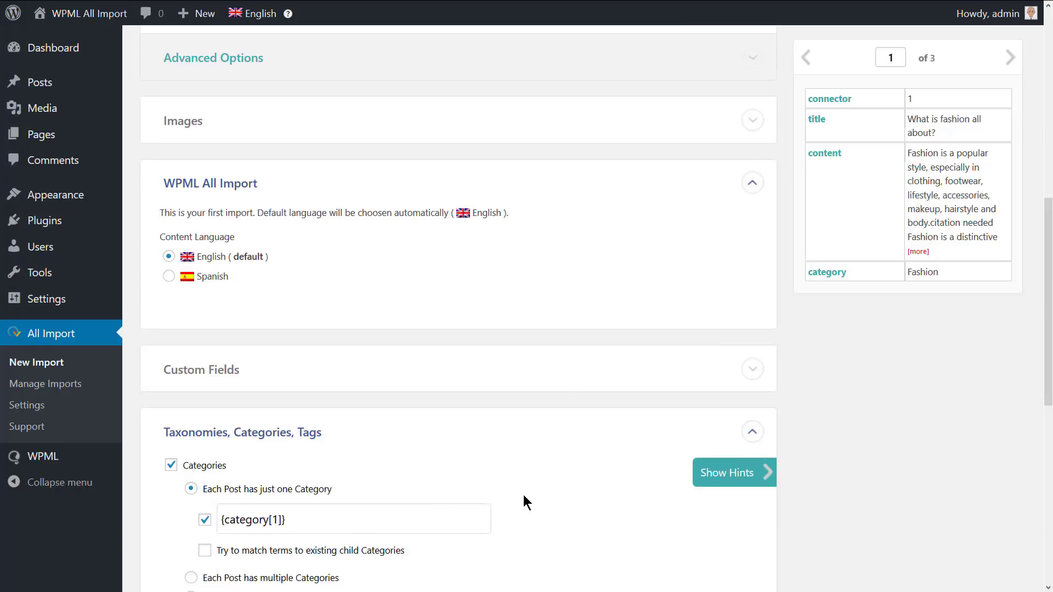
scroll(524, 500, down, 10)
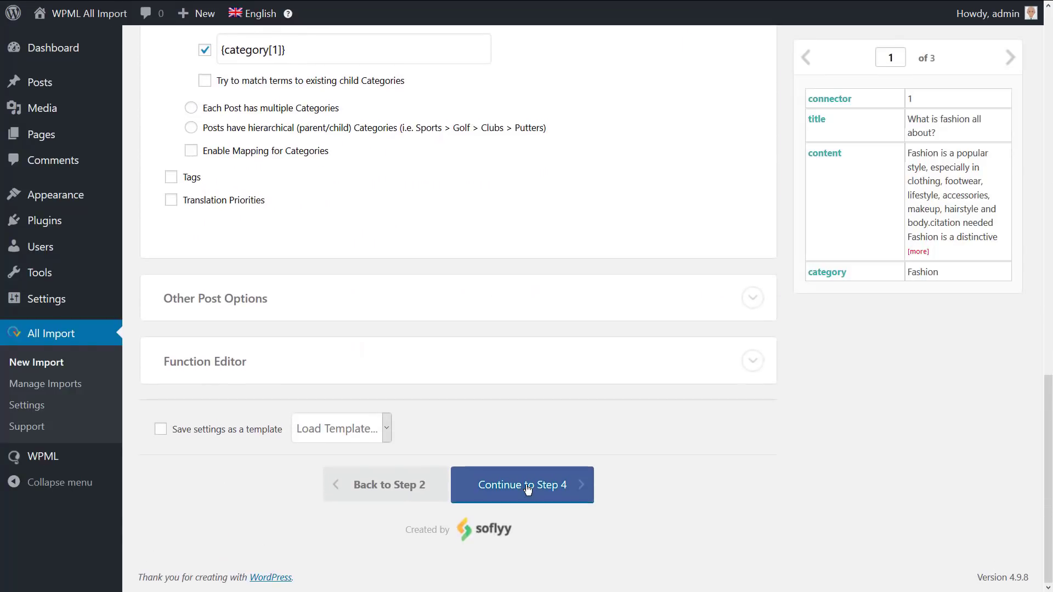
Auto-detect {title[1]} as the unique identifier and run the English posts import
click(527, 488)
click(519, 176)
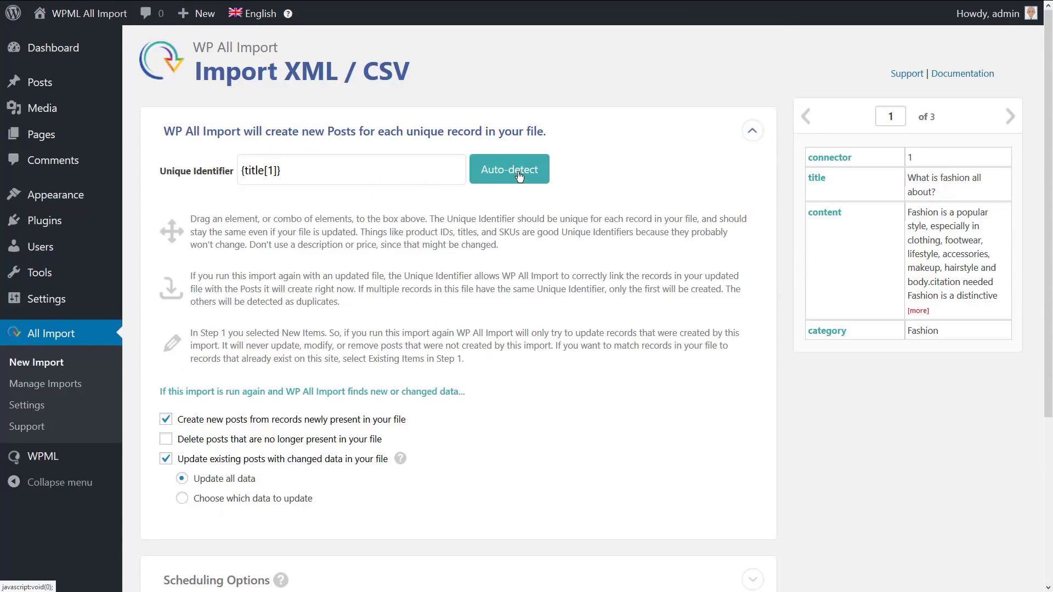
scroll(521, 220, down, 4)
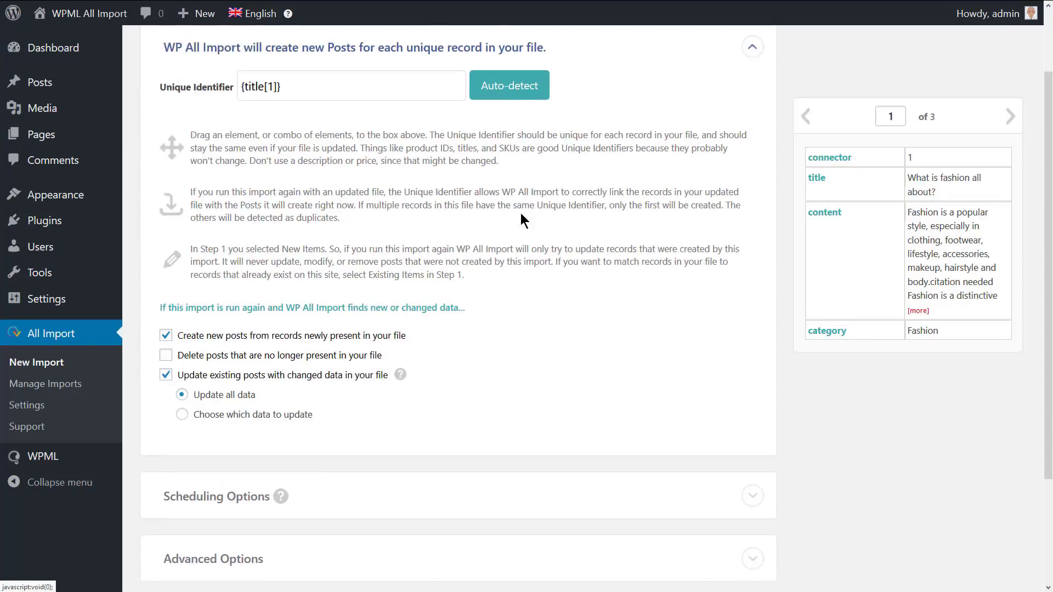
click(535, 484)
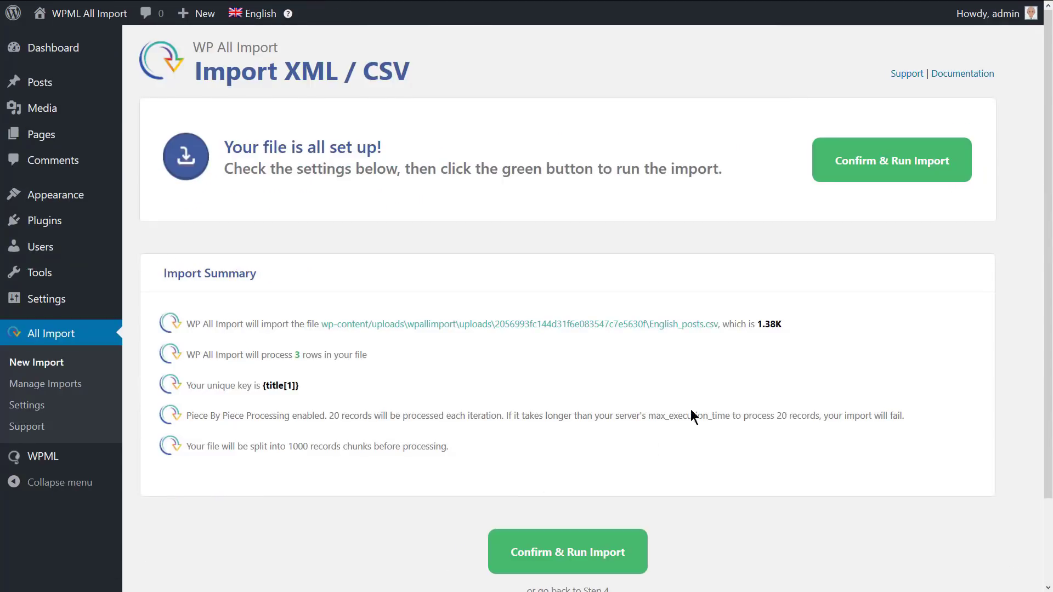
click(874, 163)
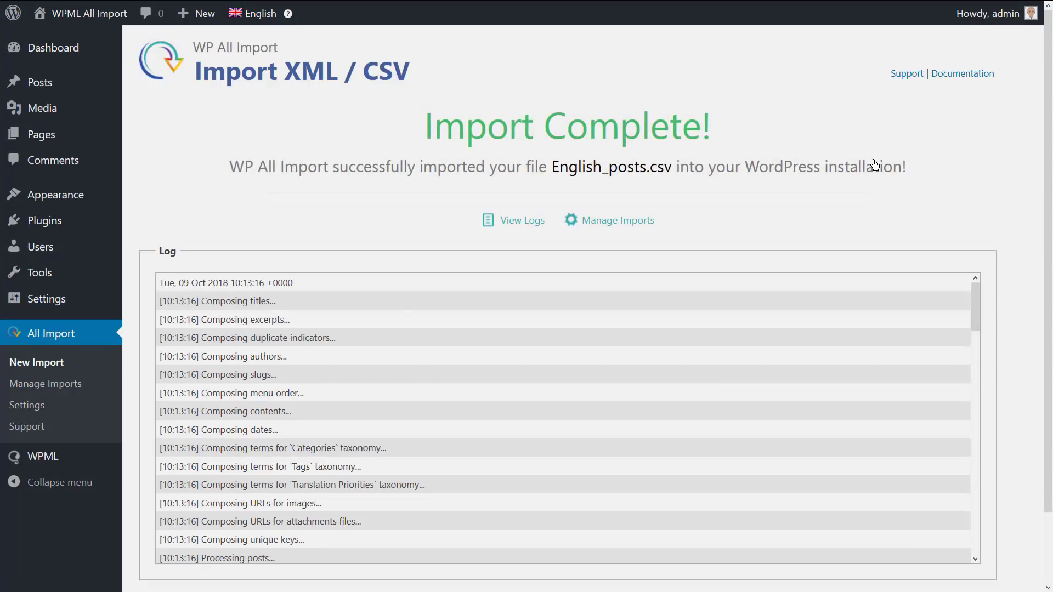
Open 'What is fashion all about?' from All Posts and check its Fashion category
mouse_move(89, 89)
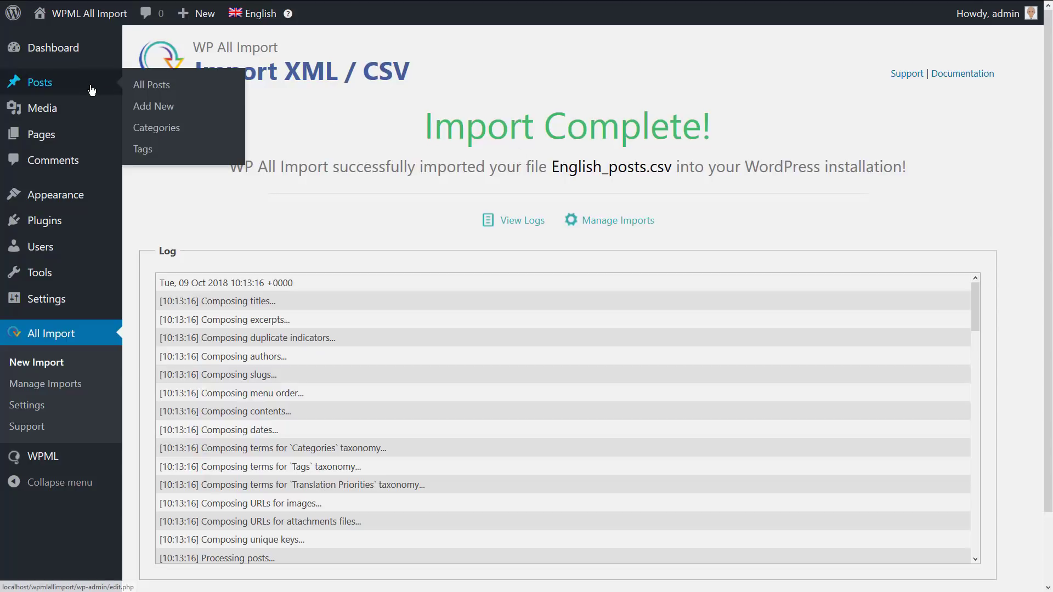
click(150, 90)
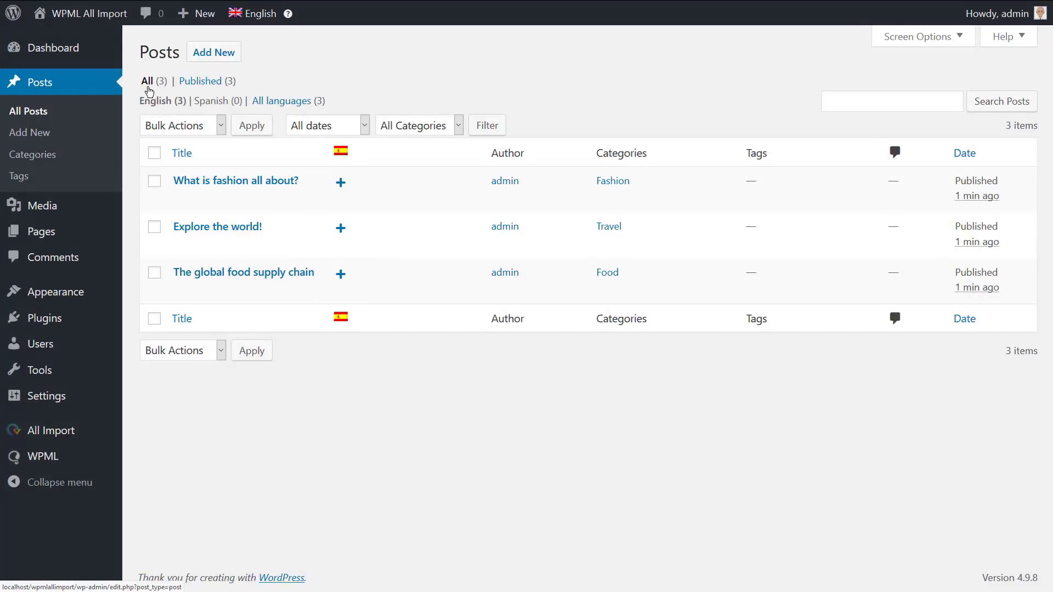
click(237, 182)
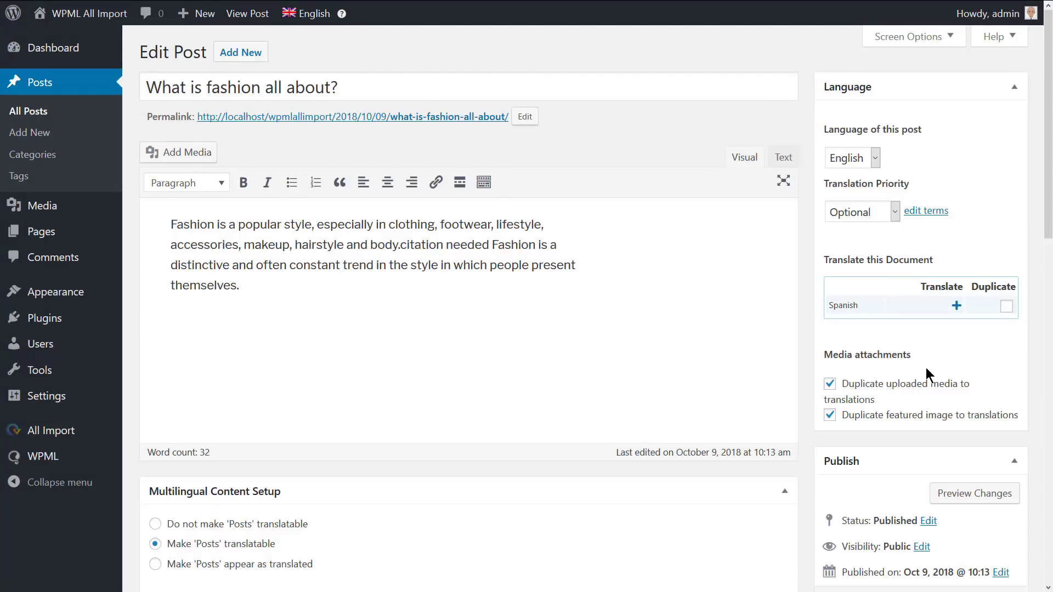
scroll(848, 372, down, 1)
scroll(848, 372, down, 9)
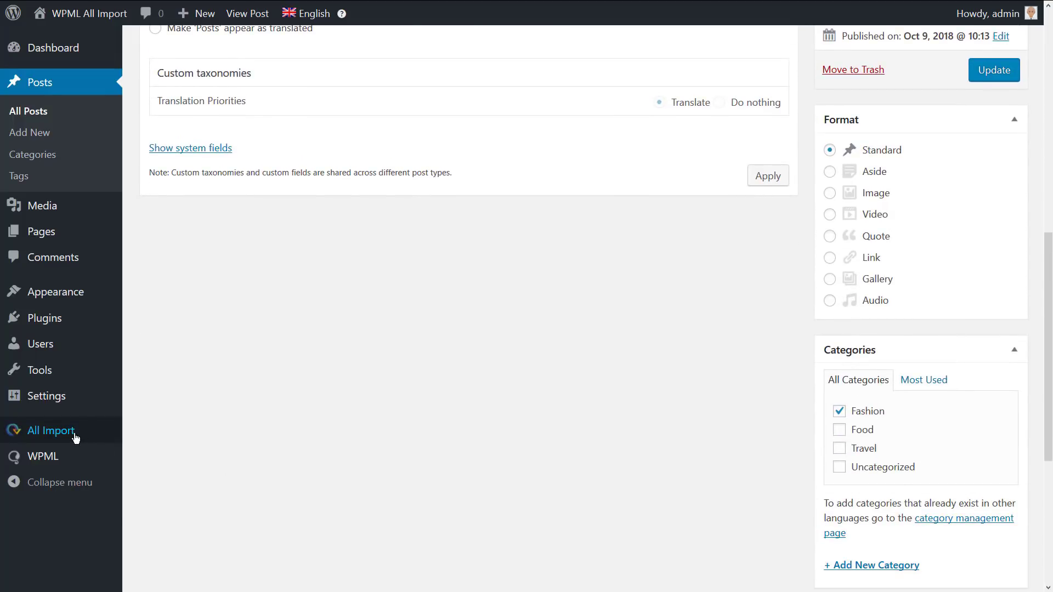
Start a new import from Spanish-post.csv and preview its 3 records
mouse_move(107, 433)
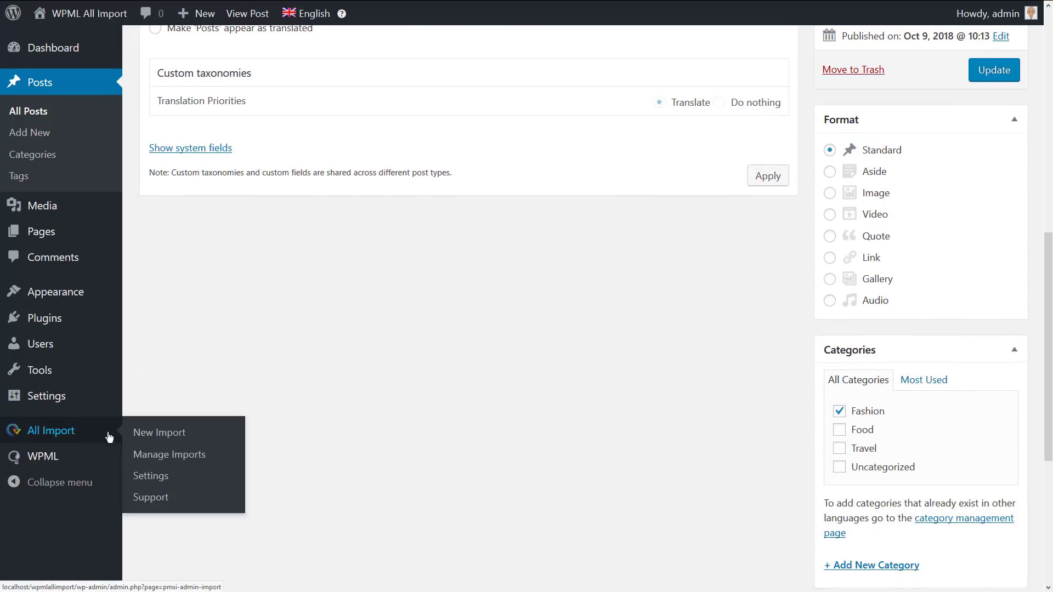
click(150, 435)
click(289, 215)
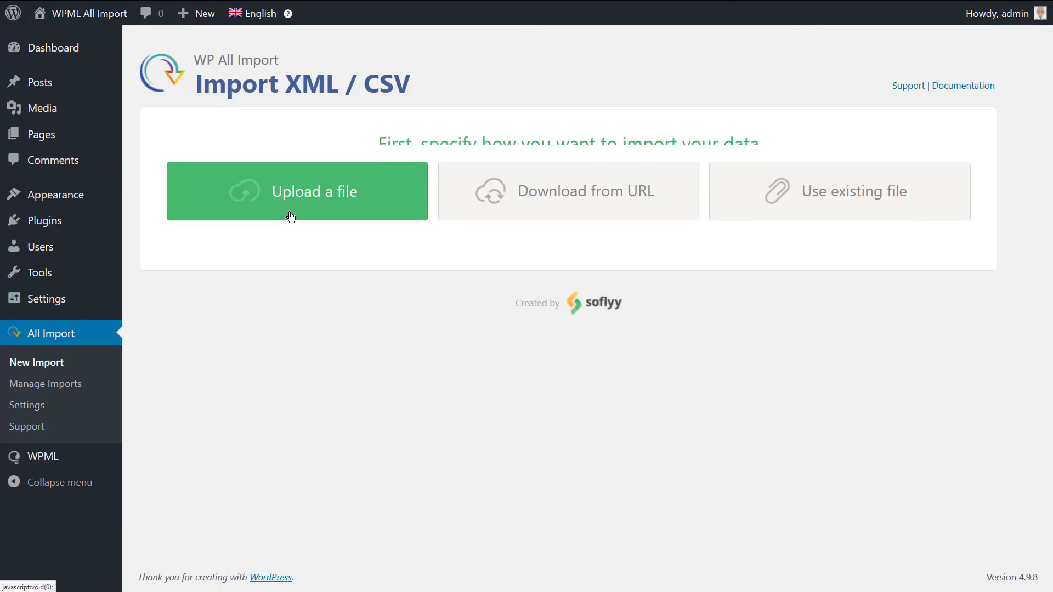
double_click(326, 200)
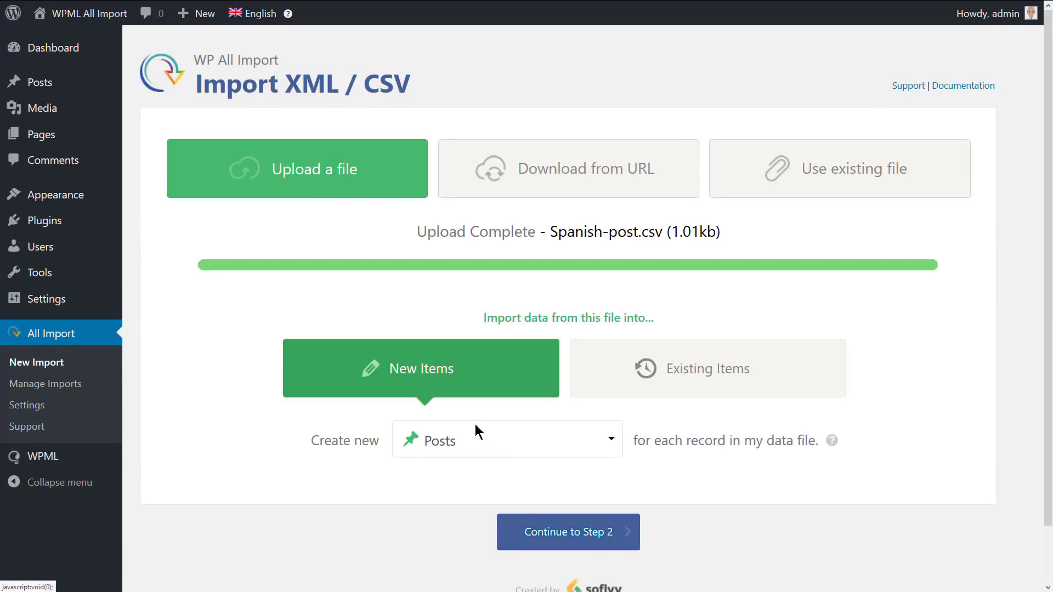
click(544, 530)
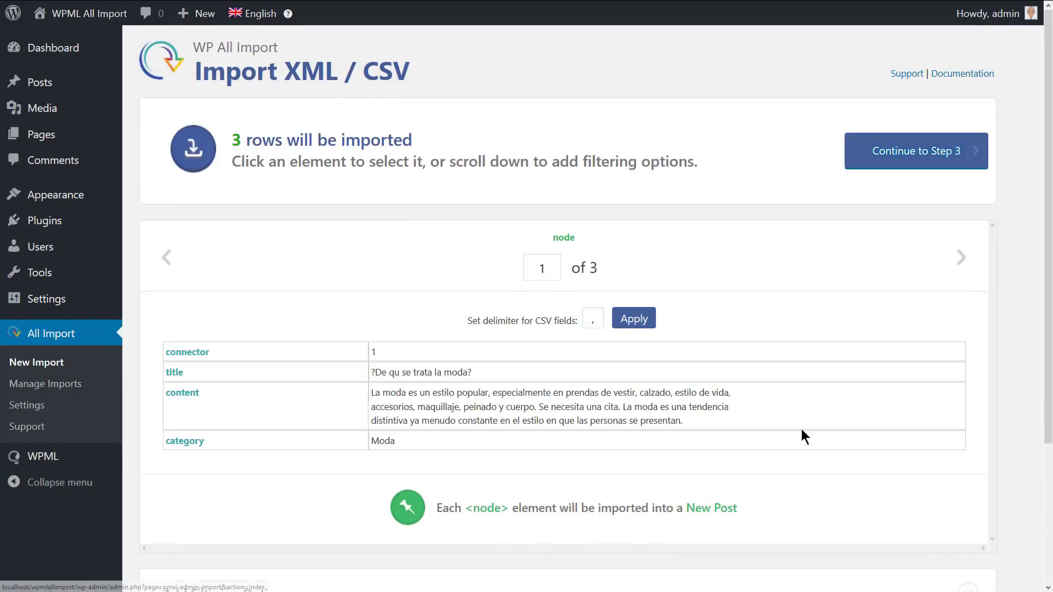
click(960, 257)
click(961, 259)
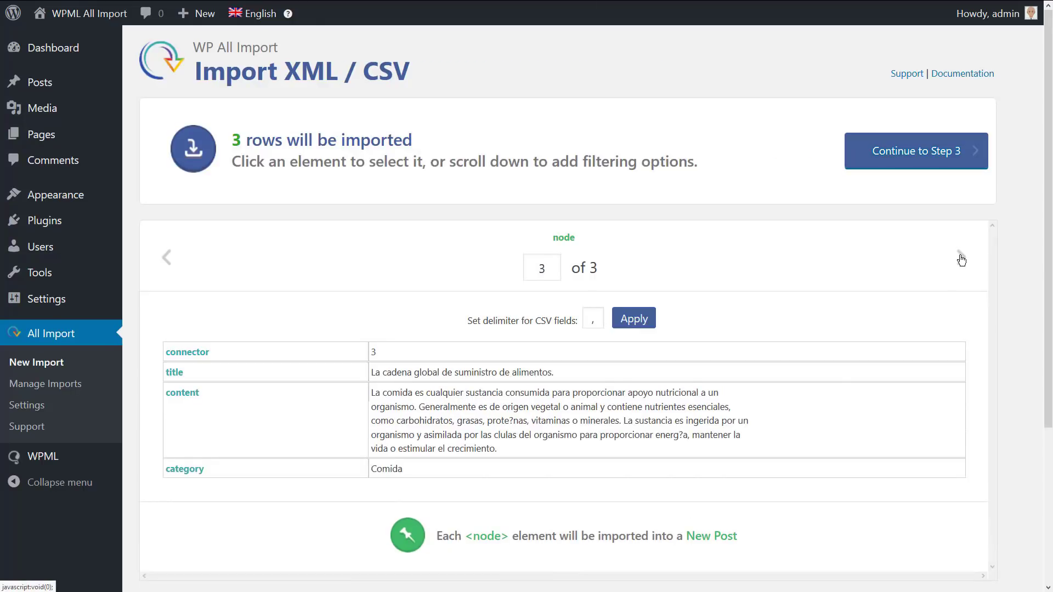
Map the title column to the post title and the content column to the post body
click(946, 159)
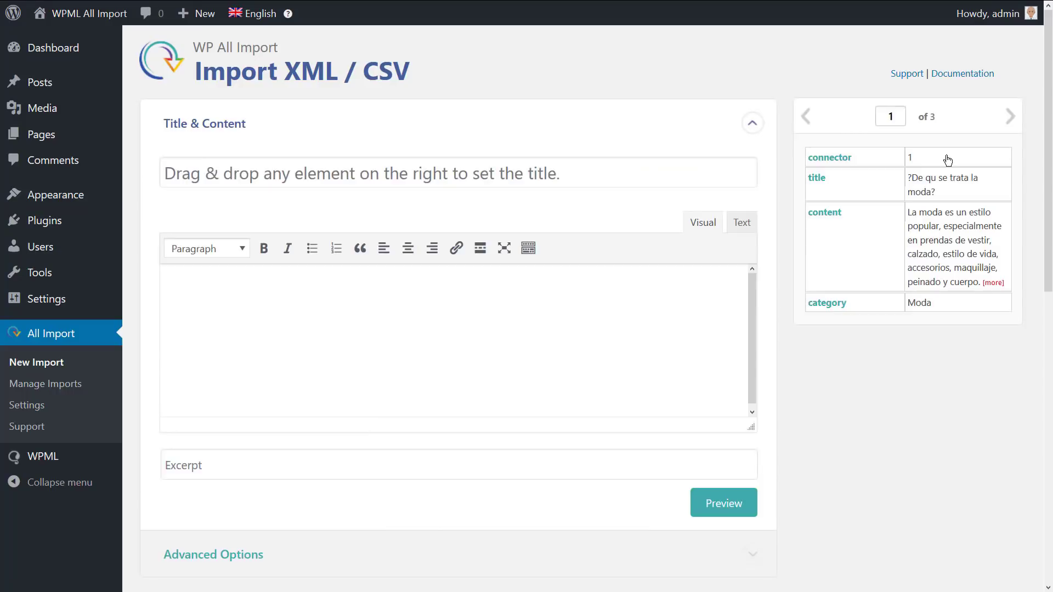
drag(819, 180, 602, 173)
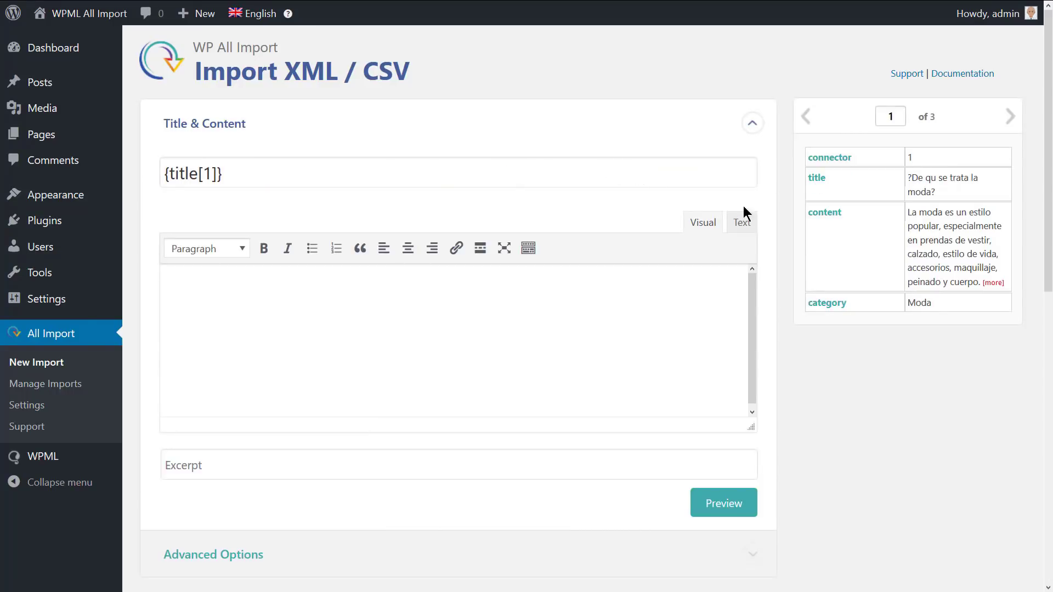
drag(818, 215, 581, 303)
scroll(696, 307, down, 7)
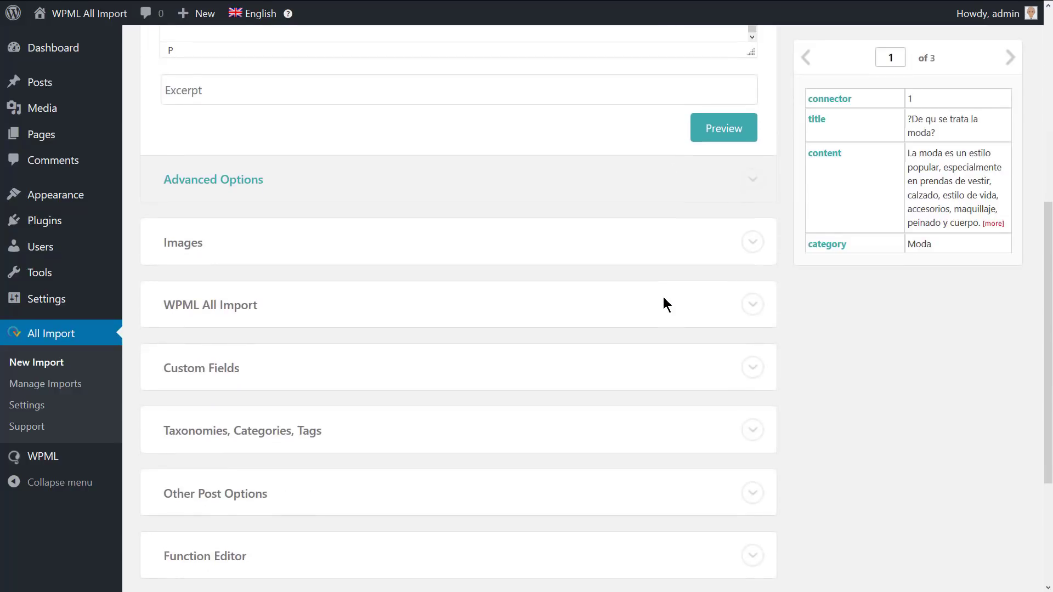
In WPML All Import, set the language to Spanish and link to the English_posts.csv parent import by {connector[1]}
click(747, 313)
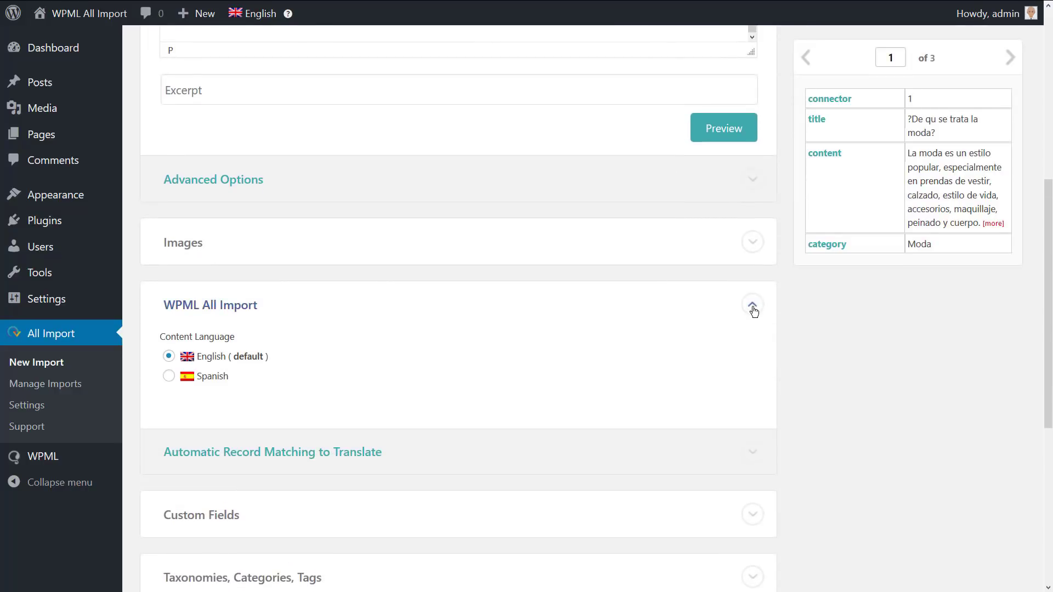
click(169, 377)
click(254, 457)
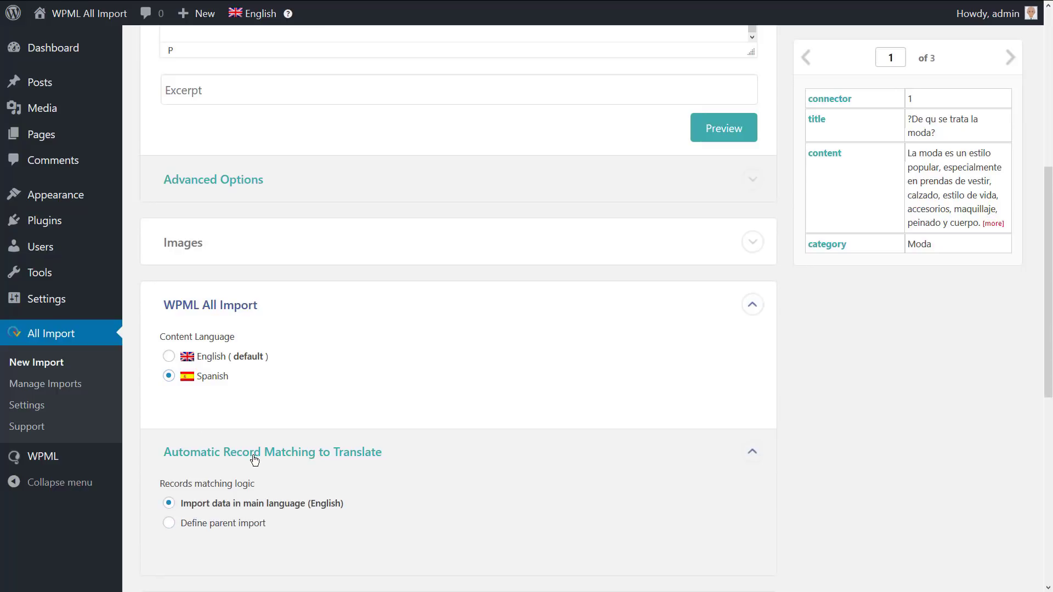
scroll(253, 459, down, 2)
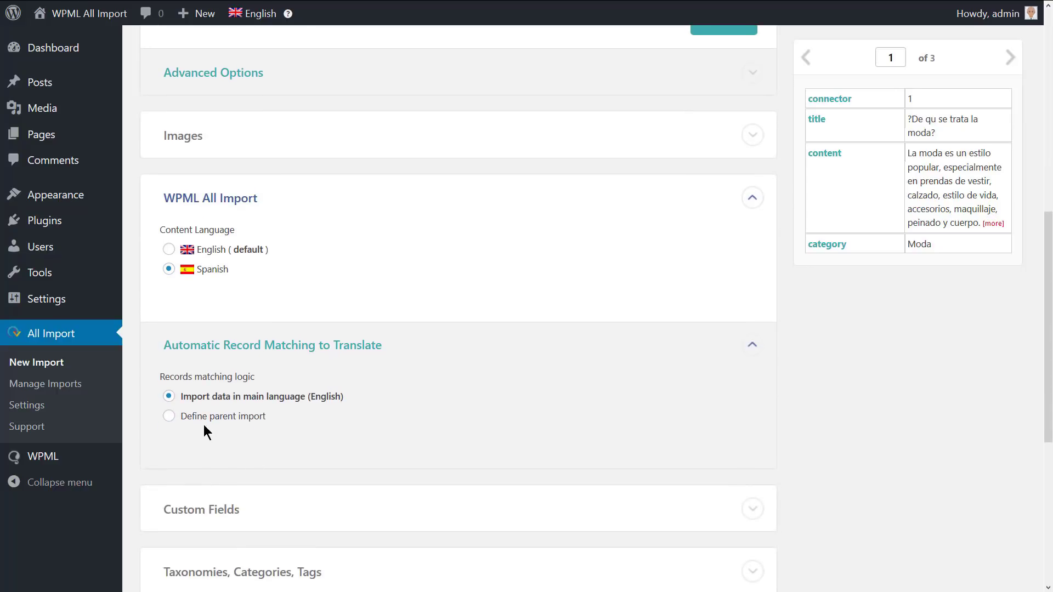
click(170, 416)
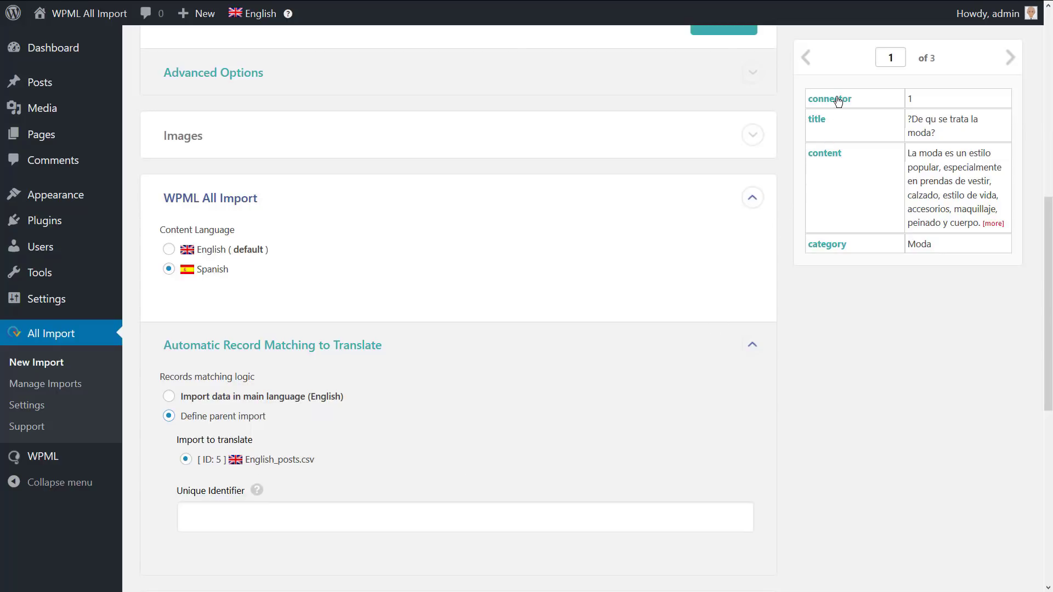
drag(838, 100, 370, 525)
Enable Categories and assign them from the category column
scroll(545, 429, down, 5)
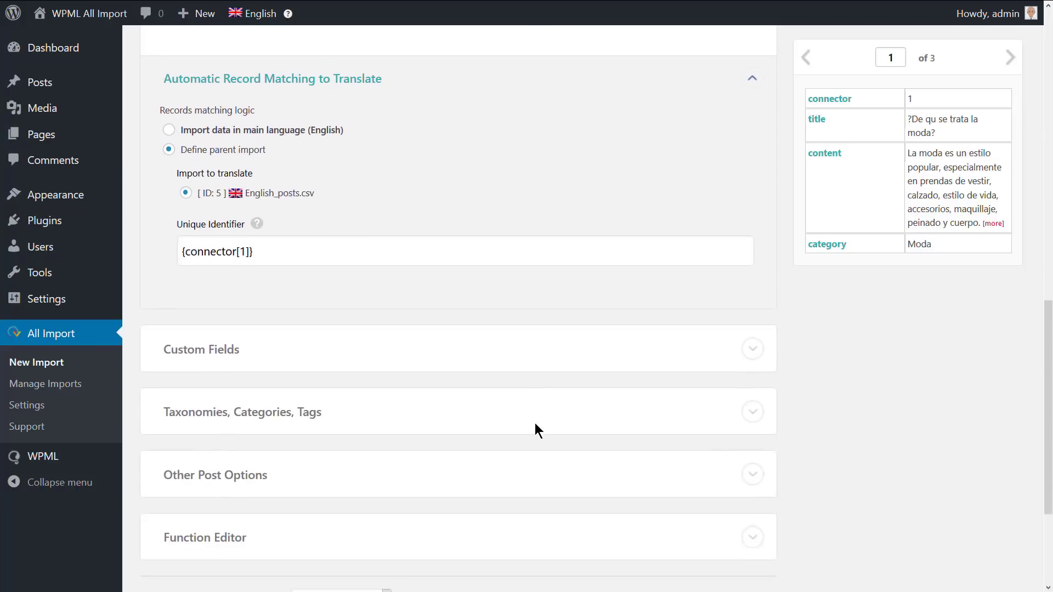
click(752, 412)
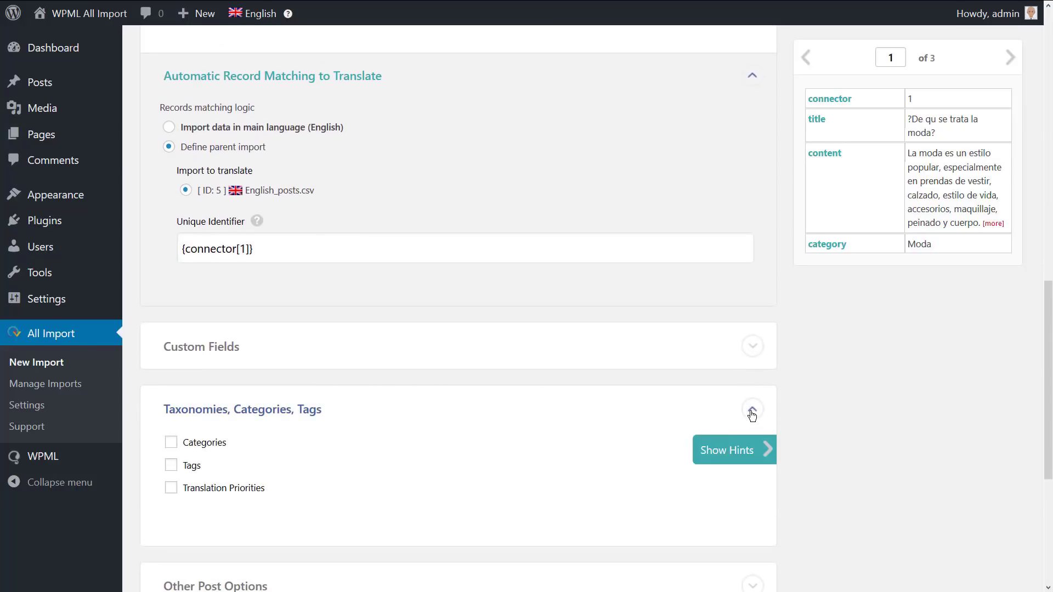
click(171, 442)
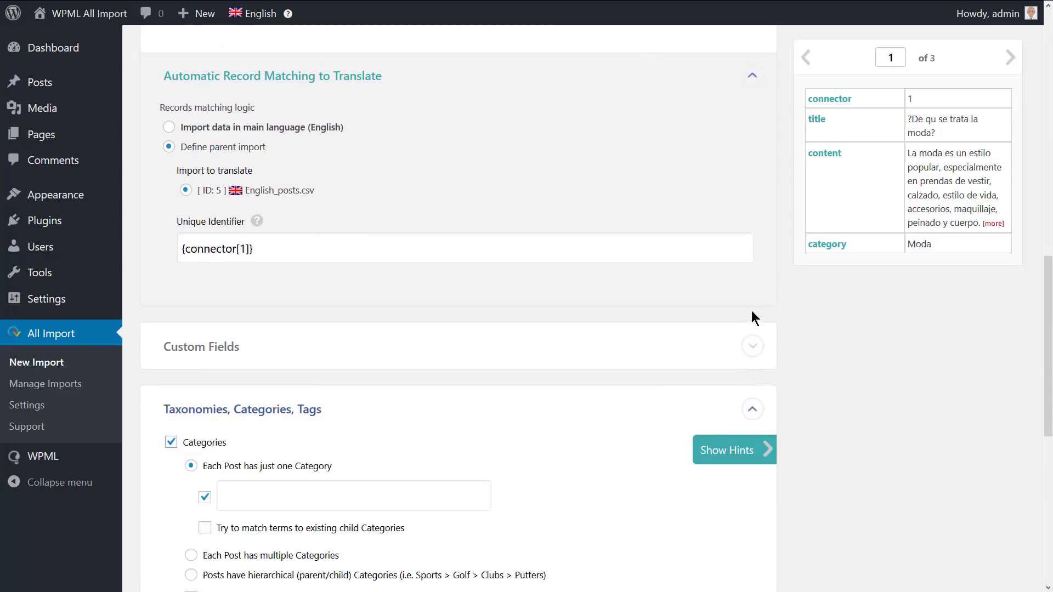
drag(827, 244, 429, 496)
scroll(603, 461, down, 5)
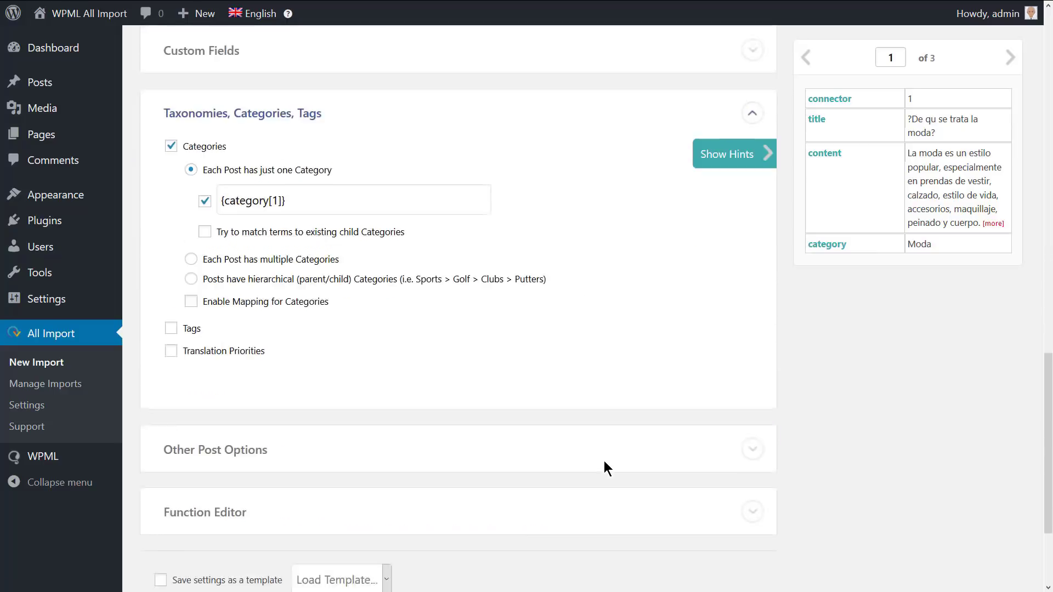
scroll(604, 460, down, 3)
Auto-detect {title[1]} as the unique identifier and run the Spanish_post.csv import
click(538, 427)
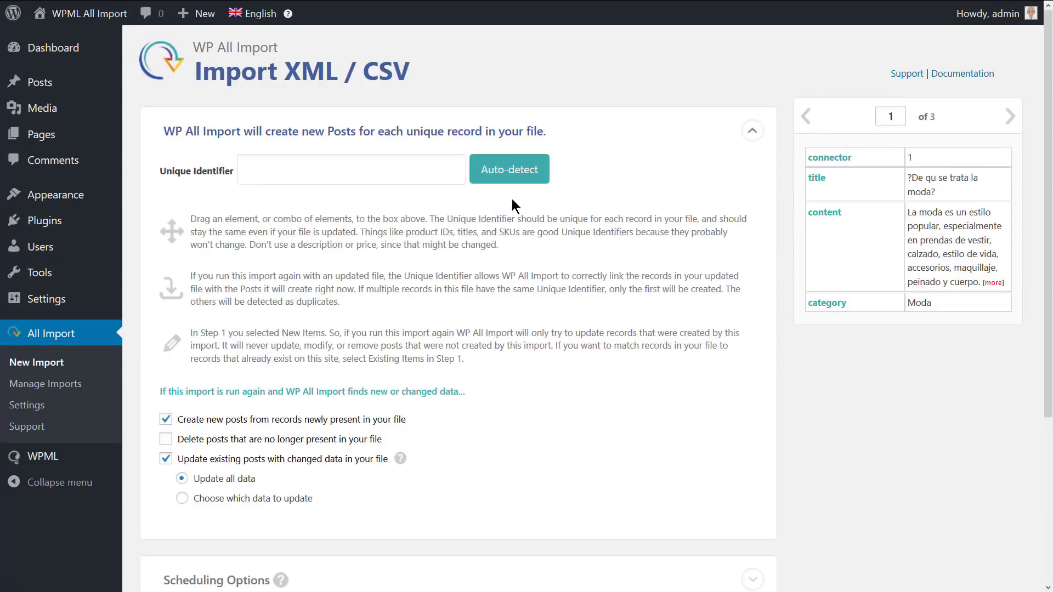
click(517, 175)
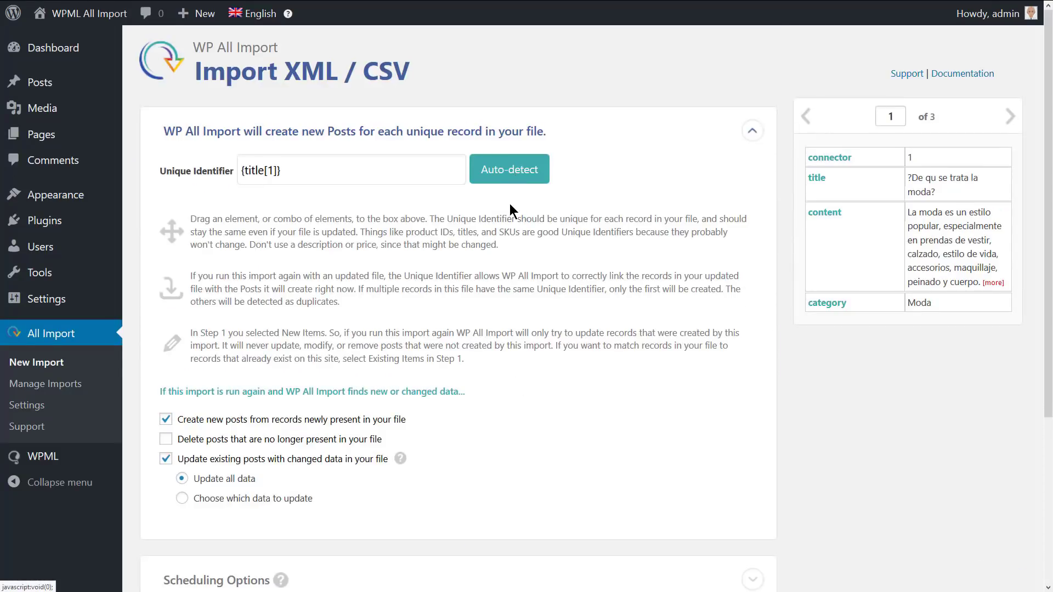
scroll(507, 214, down, 4)
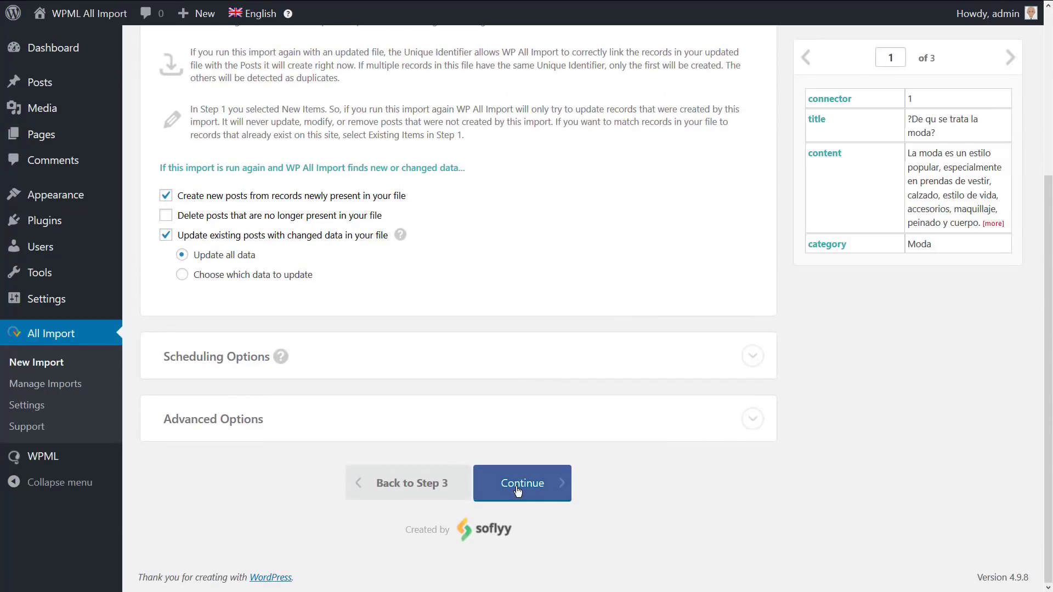
click(518, 491)
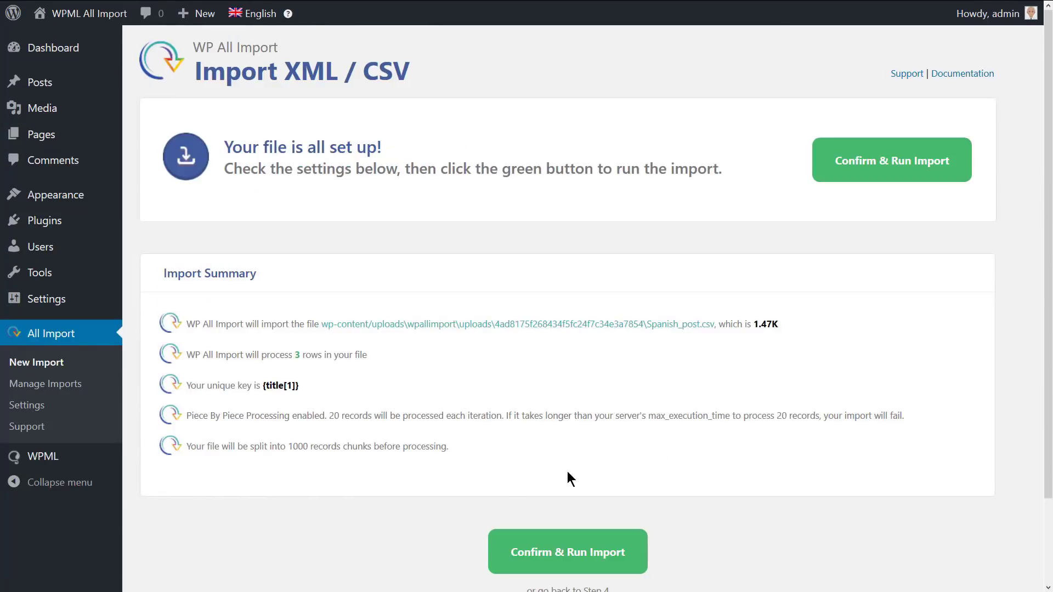
click(892, 171)
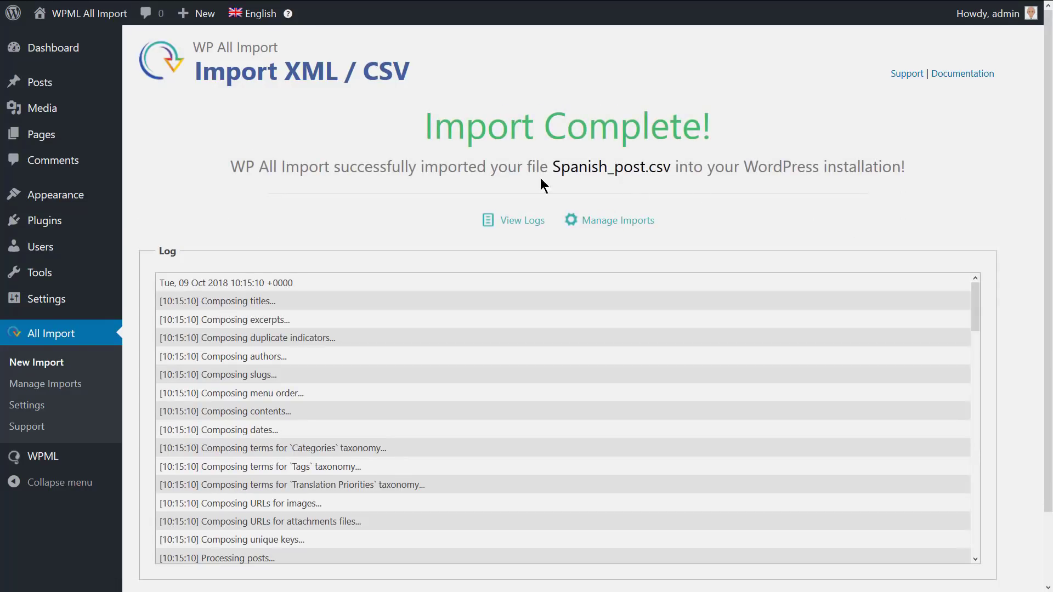
Open the Spanish translation of 'The global food supply chain' from All Posts to check its Comida category
click(104, 82)
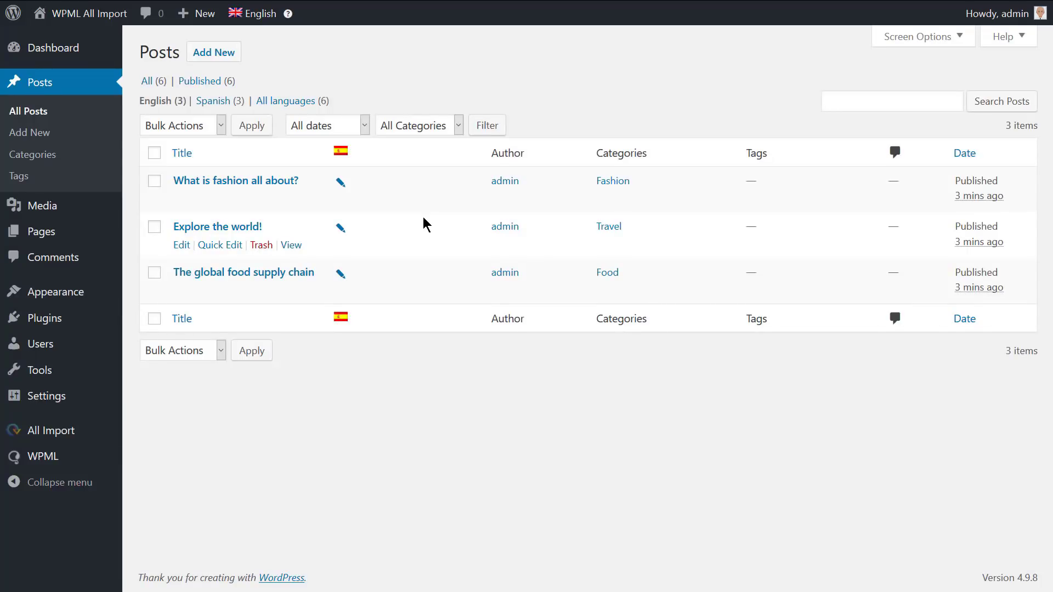
click(340, 274)
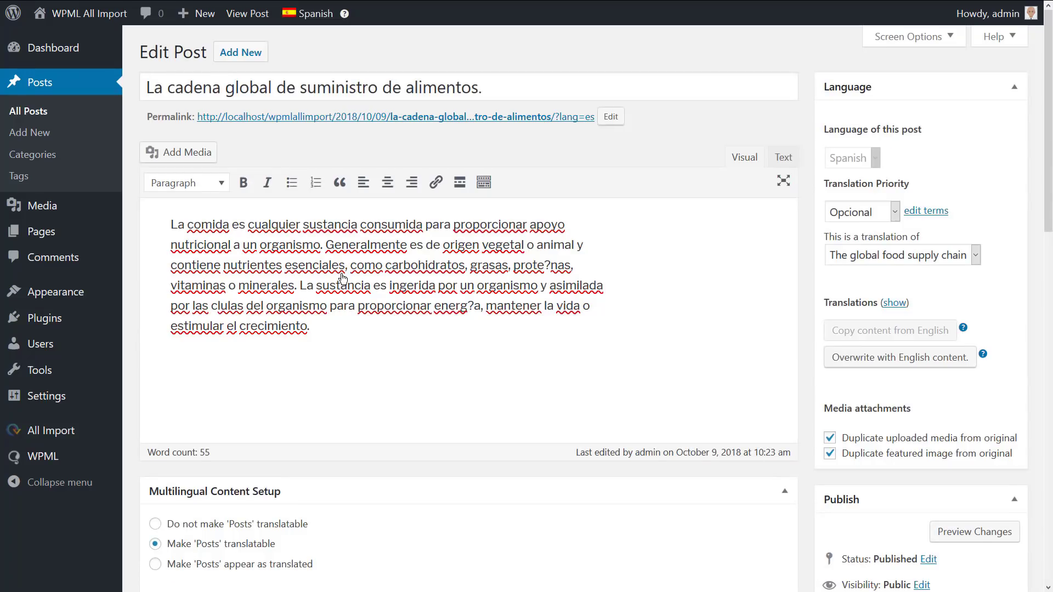
scroll(790, 342, down, 4)
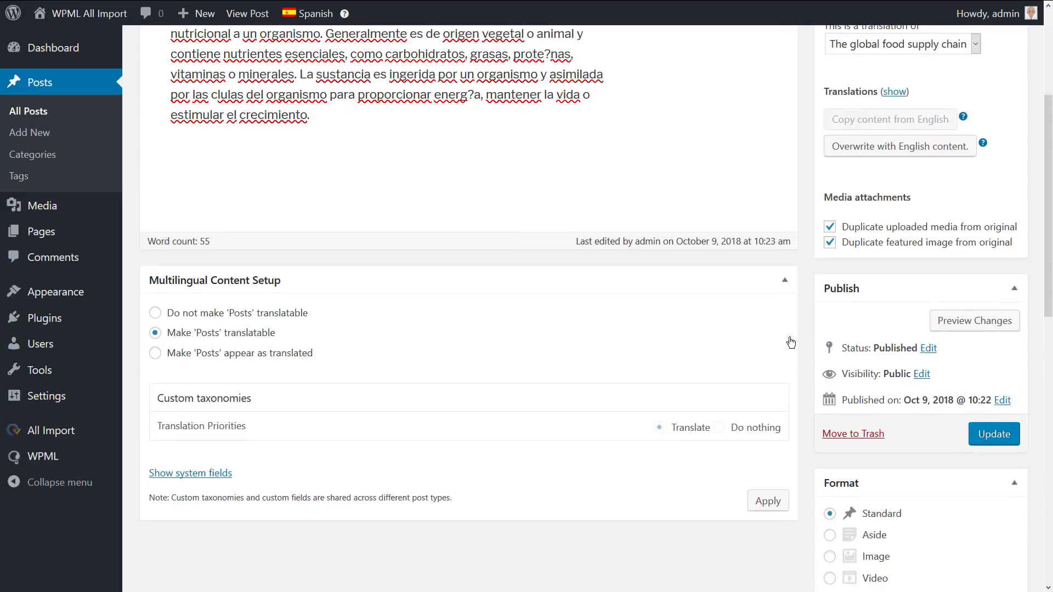
scroll(790, 343, down, 6)
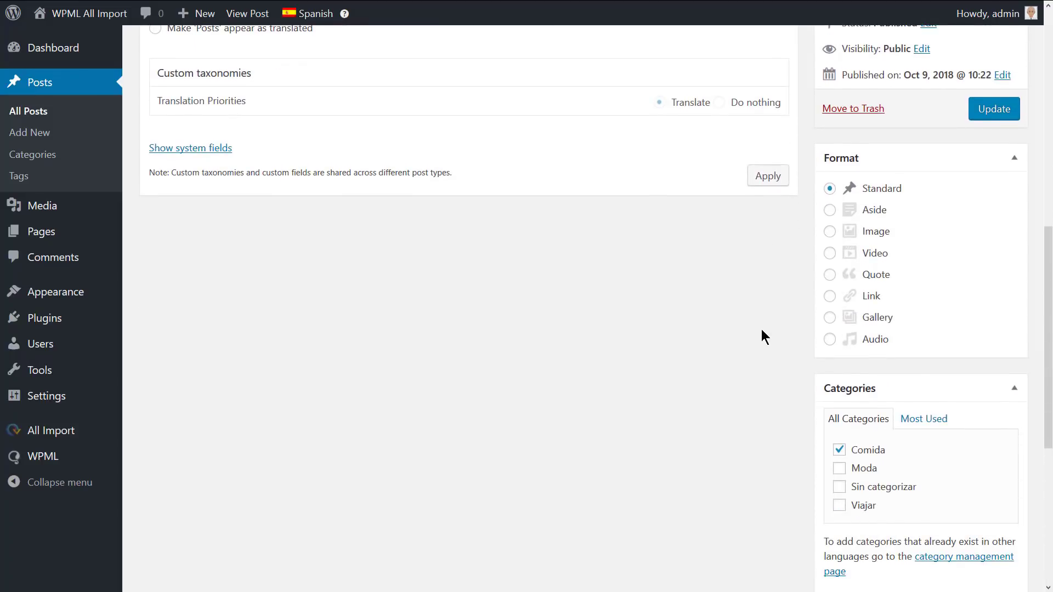